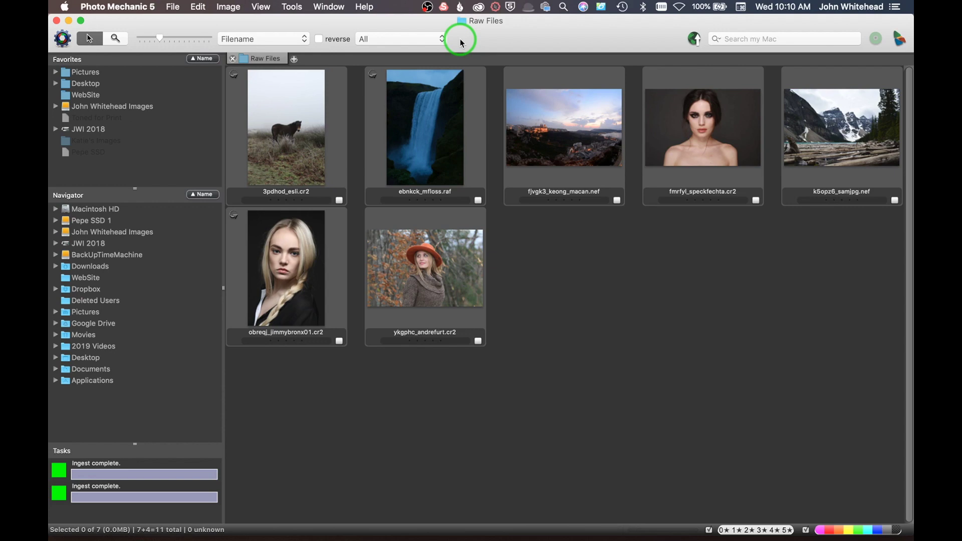
Open the Ingest settings and check the job name variable used for the folder and file names
key(super+g)
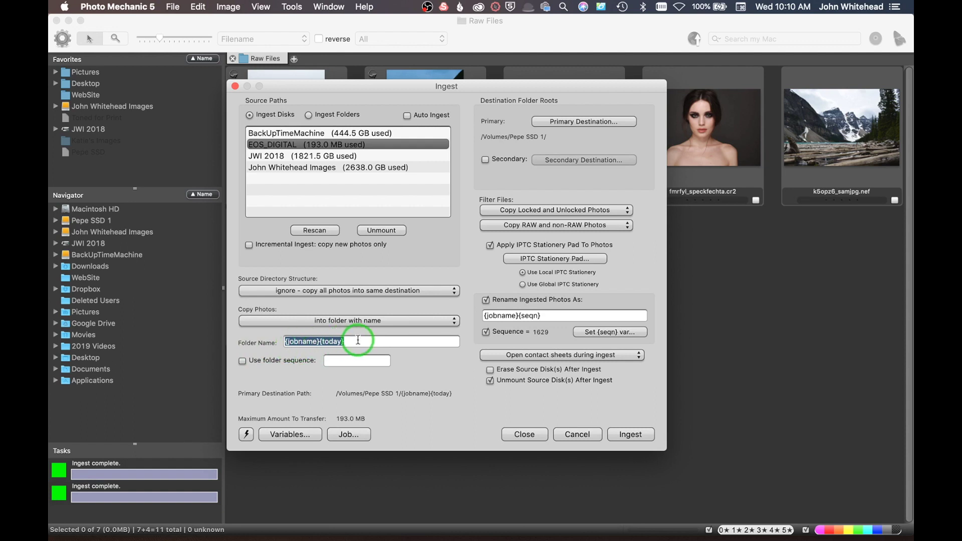
click(350, 436)
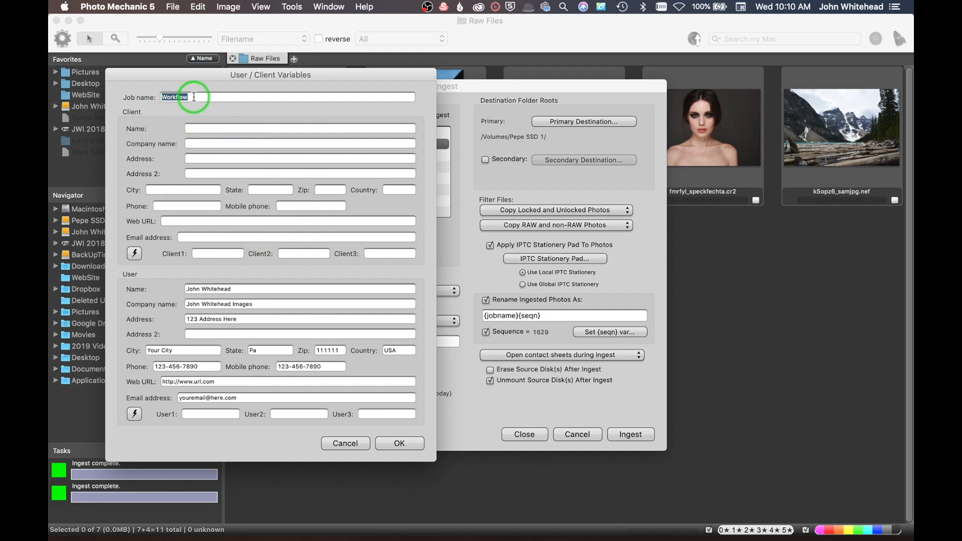
click(408, 446)
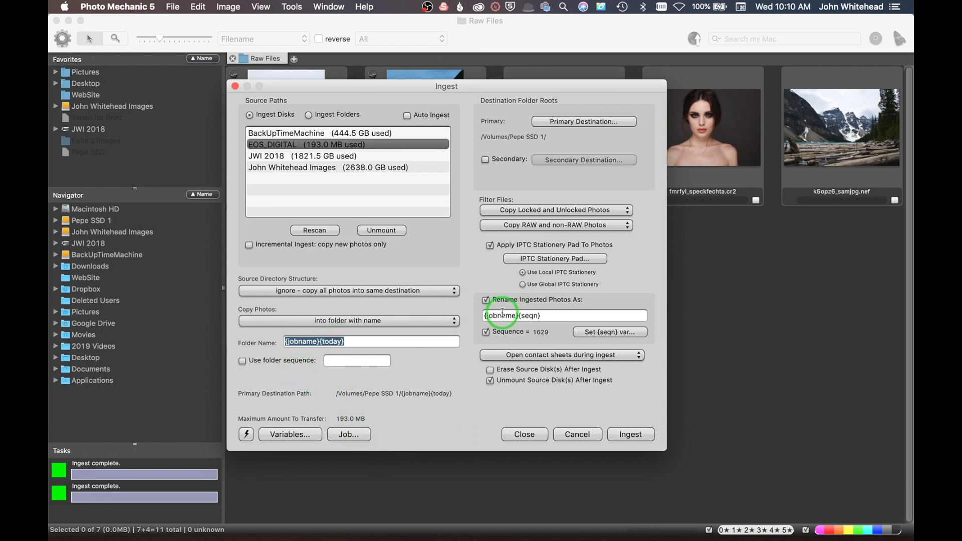
Reset the sequence variable for renaming the ingested photos to 0001
click(632, 332)
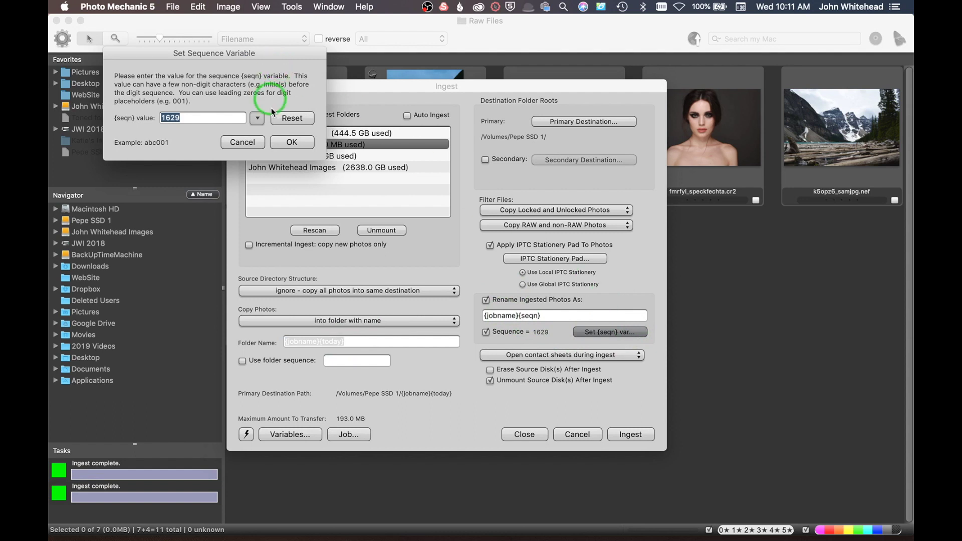
click(290, 120)
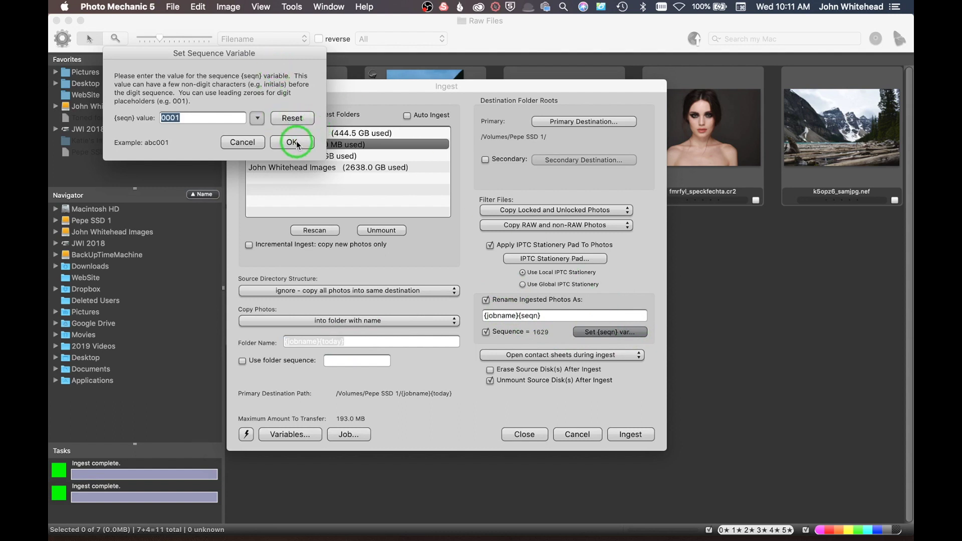
click(293, 142)
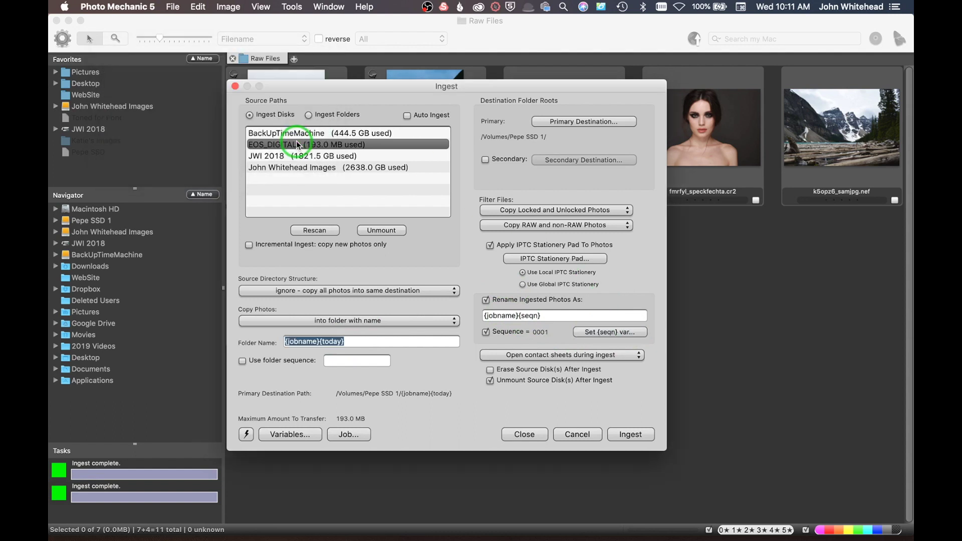
Open the IPTC Stationery Pad and insert "Test workflow" before the date in the description/caption
click(548, 258)
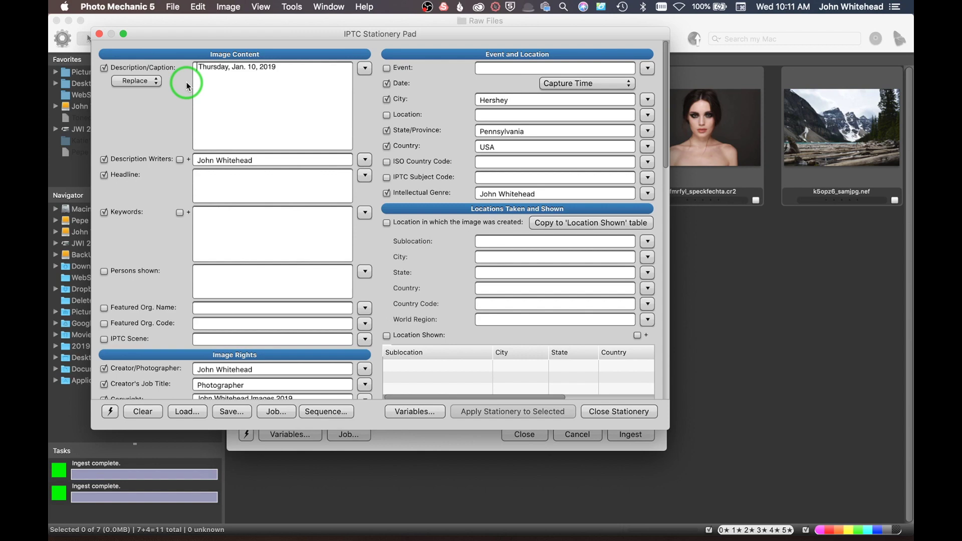
text(Test Work)
key(BackSpace)
text(flow)
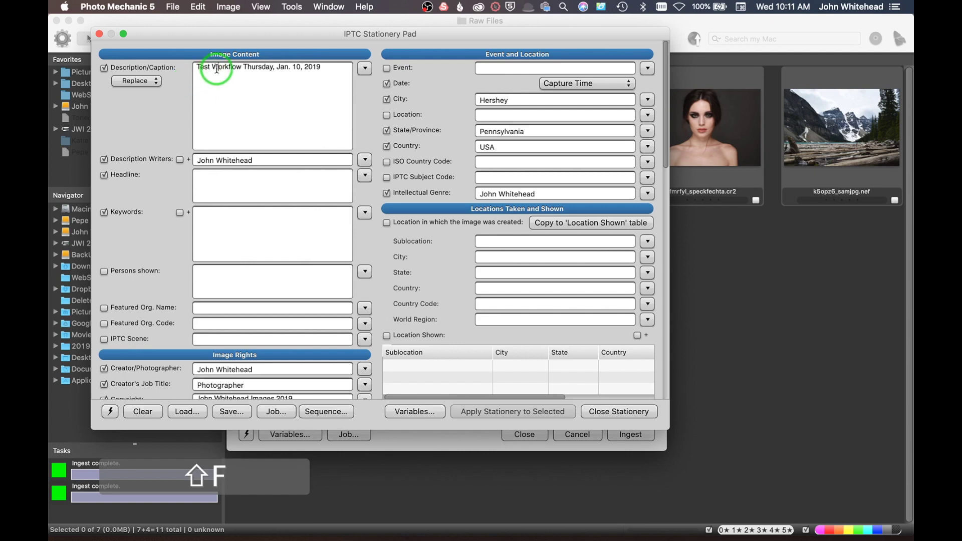
key(BackSpace)
text(w)
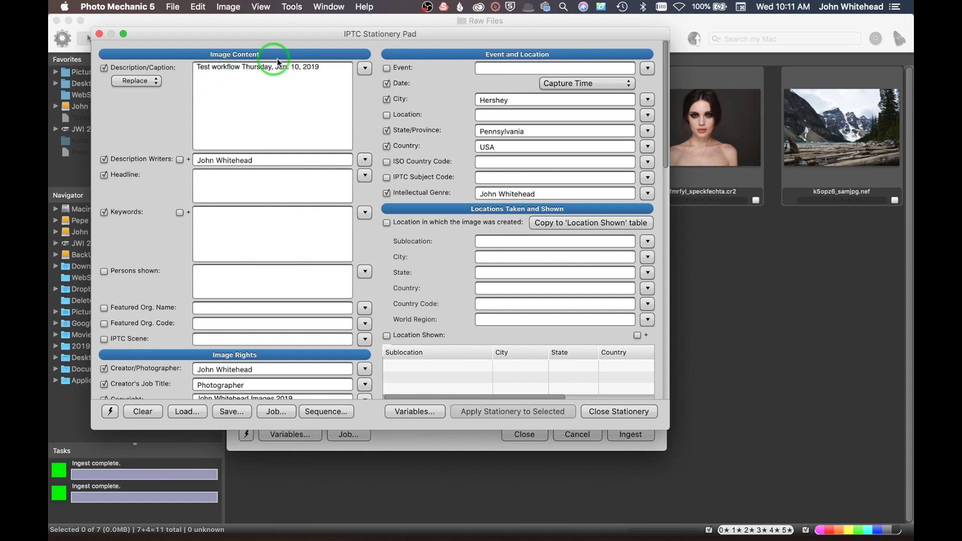
Enter "workflow" as both the headline and the keyword in the IPTC stationery
click(251, 186)
text(wor)
text(kflow)
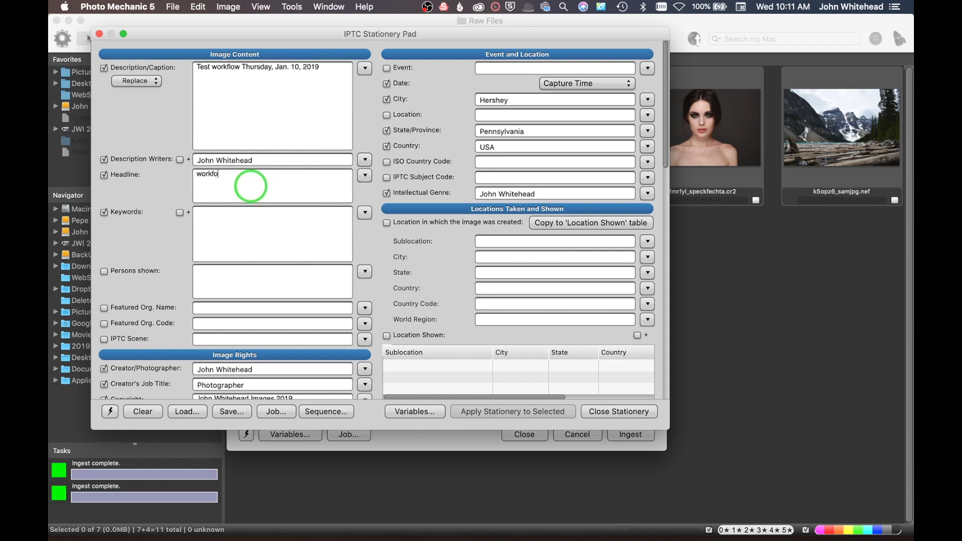
click(249, 236)
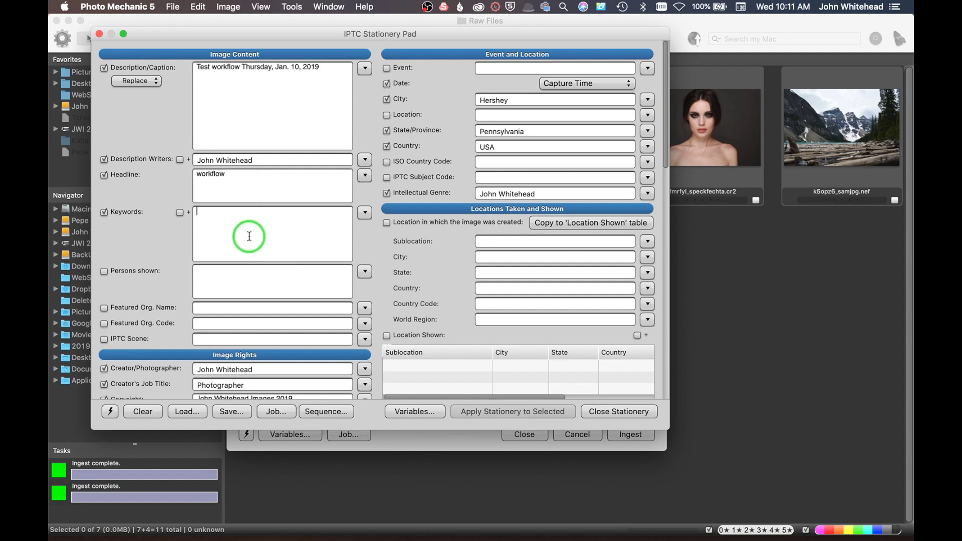
text(workflow)
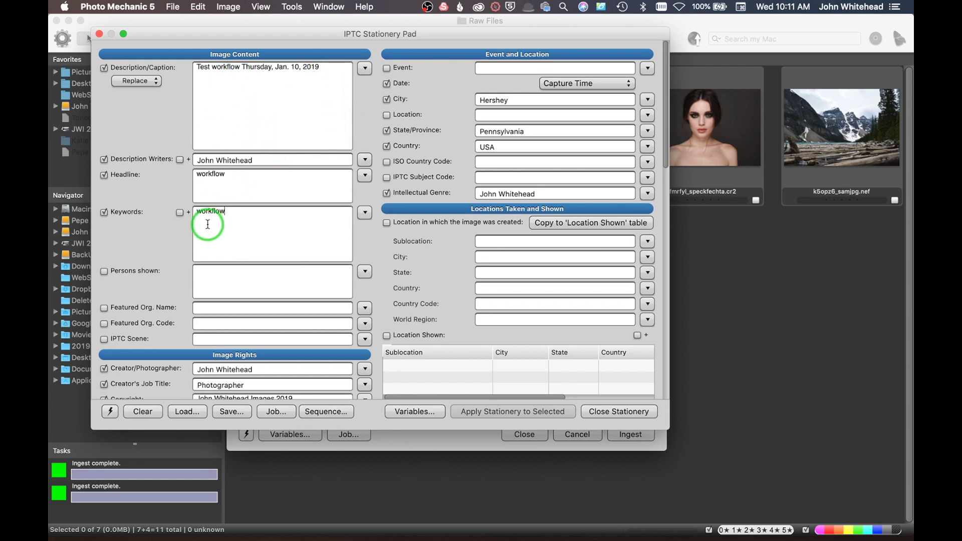
Close the stationery pad and ingest the photos from the EOS_DIGITAL card
click(520, 327)
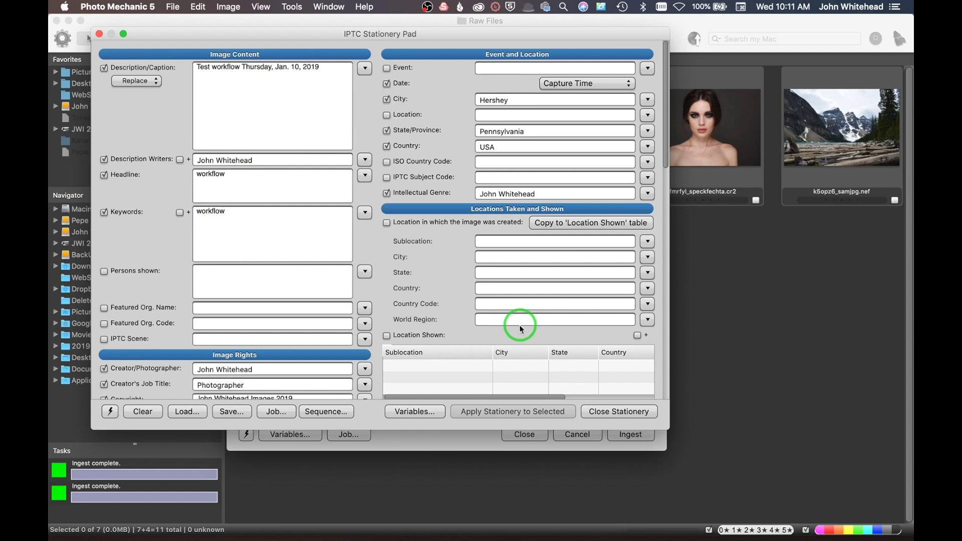
click(621, 411)
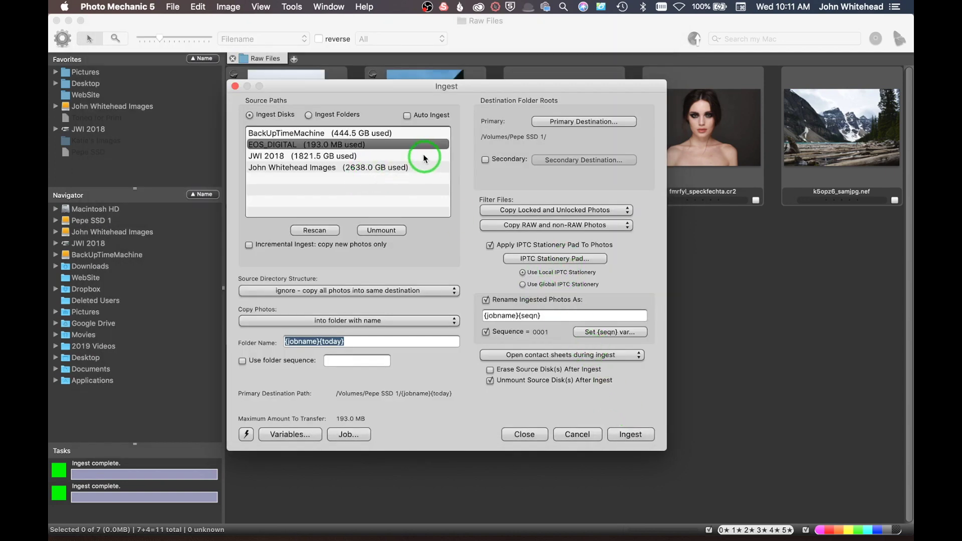
click(628, 438)
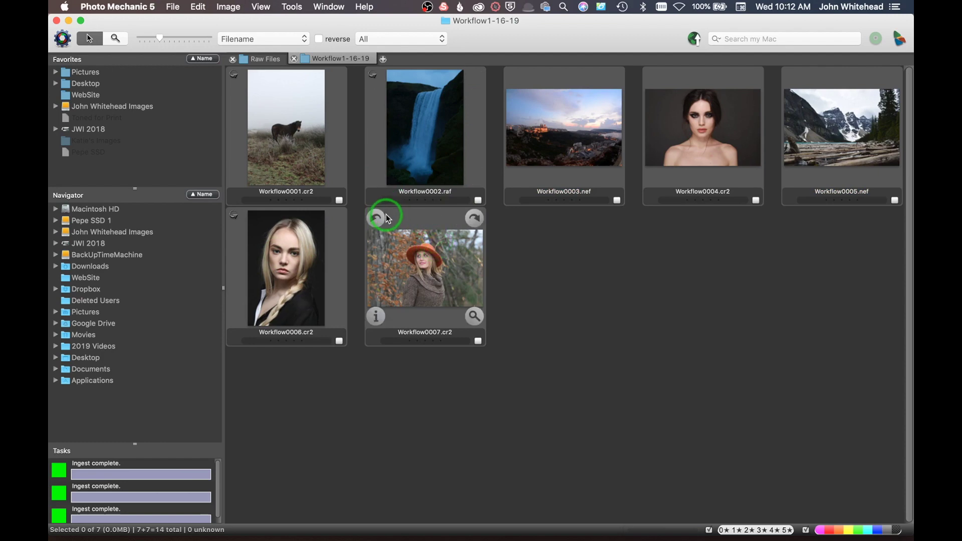
Preview Workflow0001.cr2, rate it five stars and give it the magenta color class
double_click(294, 155)
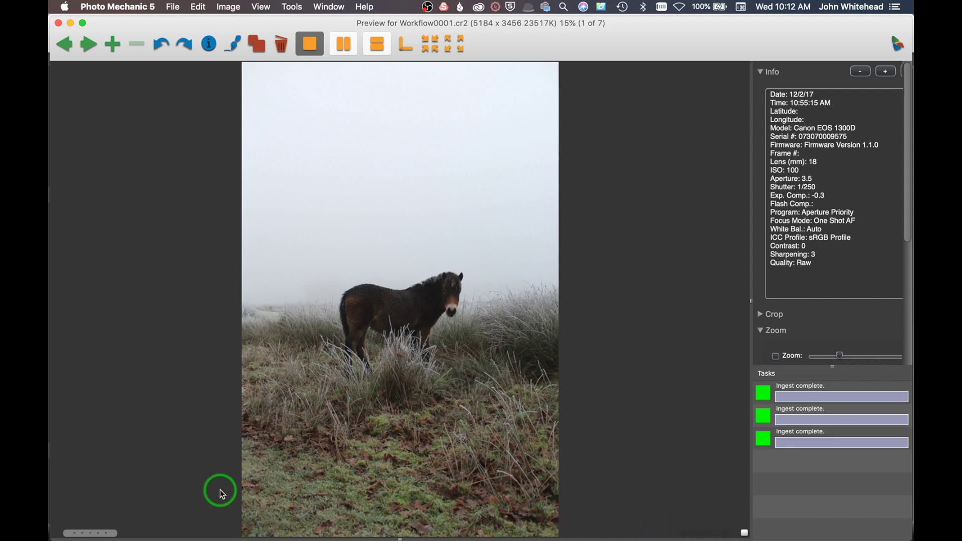
click(111, 534)
key(2)
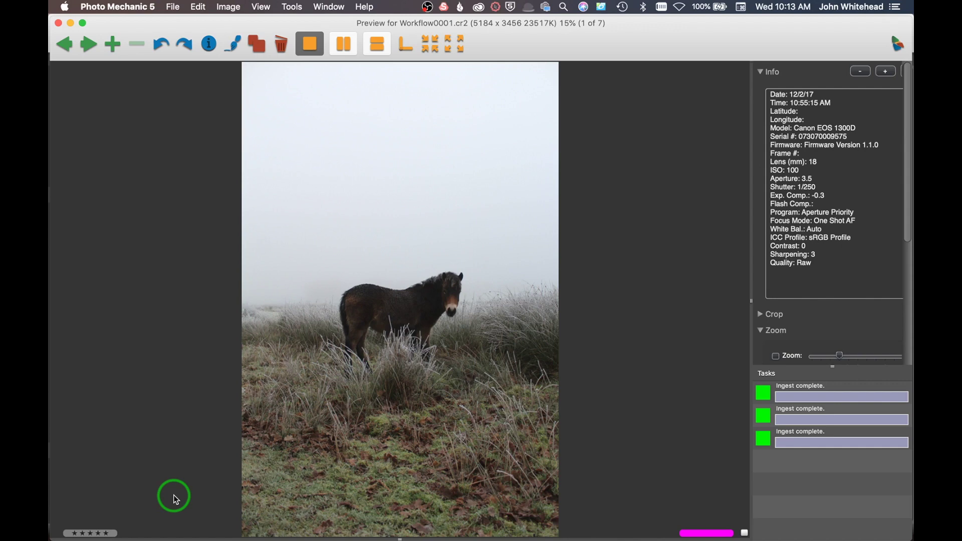
Give Workflow0003.nef, Workflow0005.nef and Workflow0006.cr2 the magenta color class, then return to the contact sheet
key(Right)
key(Right)
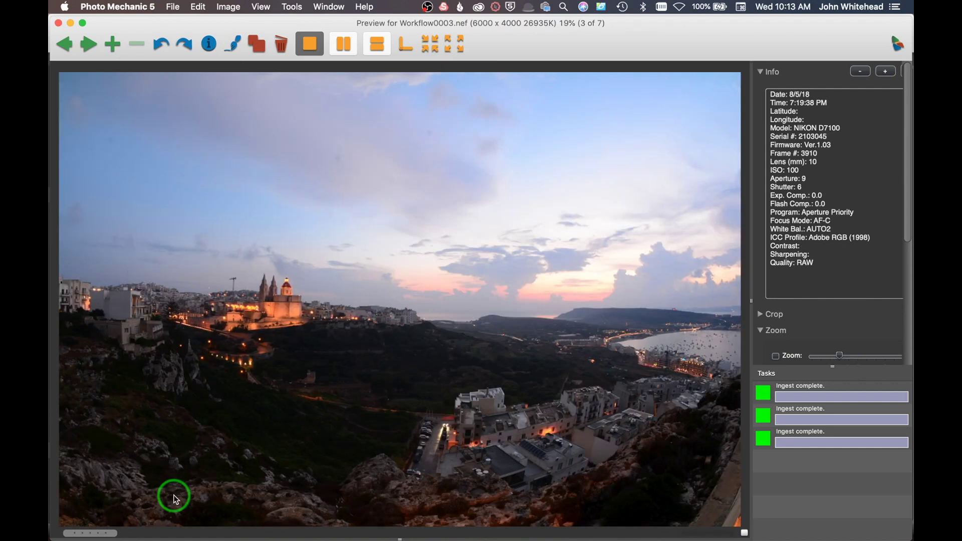
key(2)
key(Right)
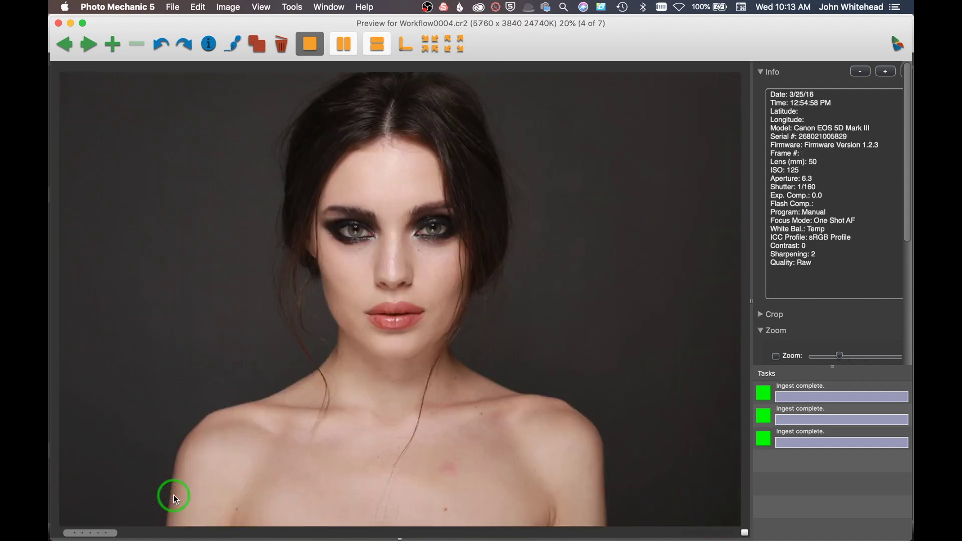
key(Right)
key(2)
key(Right)
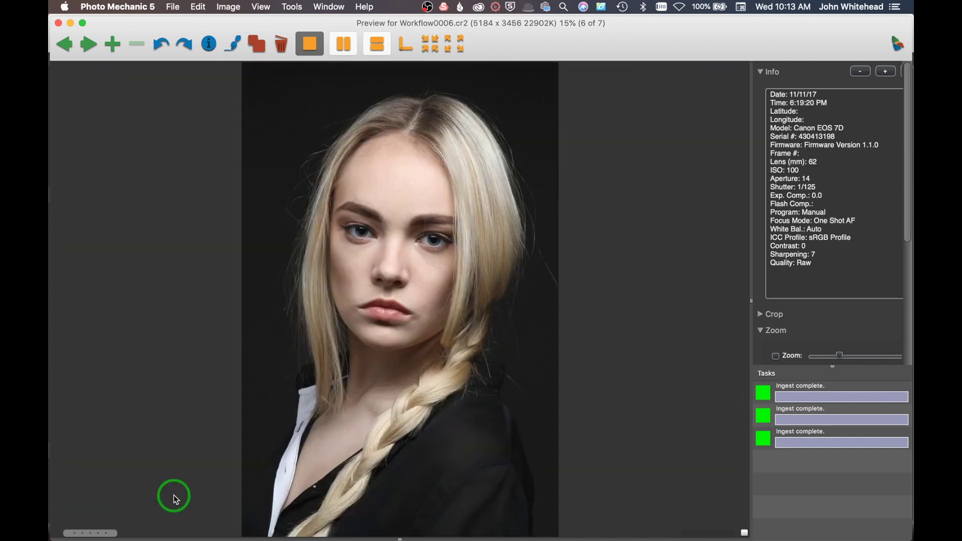
key(2)
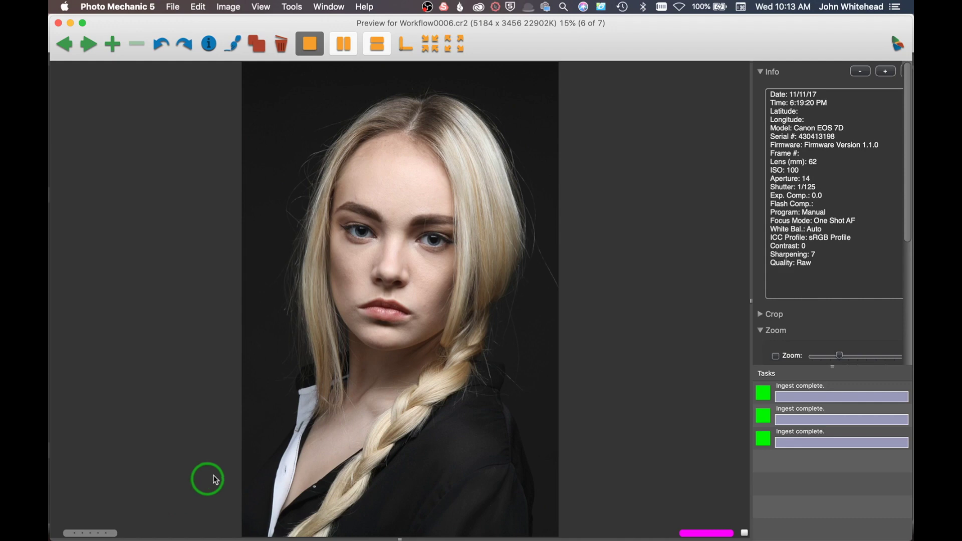
click(60, 25)
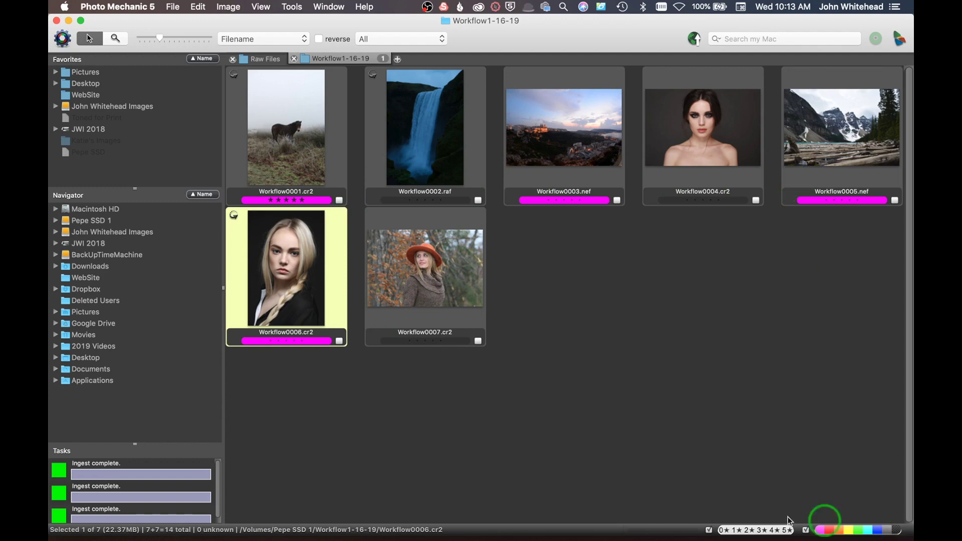
Filter out the untagged photos, then review the remaining ones in preview and change Workflow0006.cr2 and Workflow0003.nef to the red color class
click(891, 530)
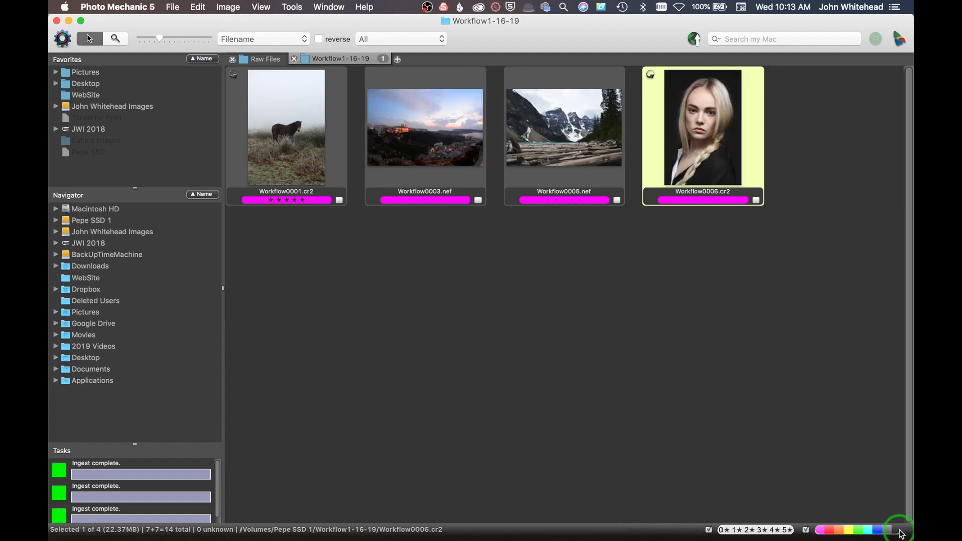
double_click(296, 161)
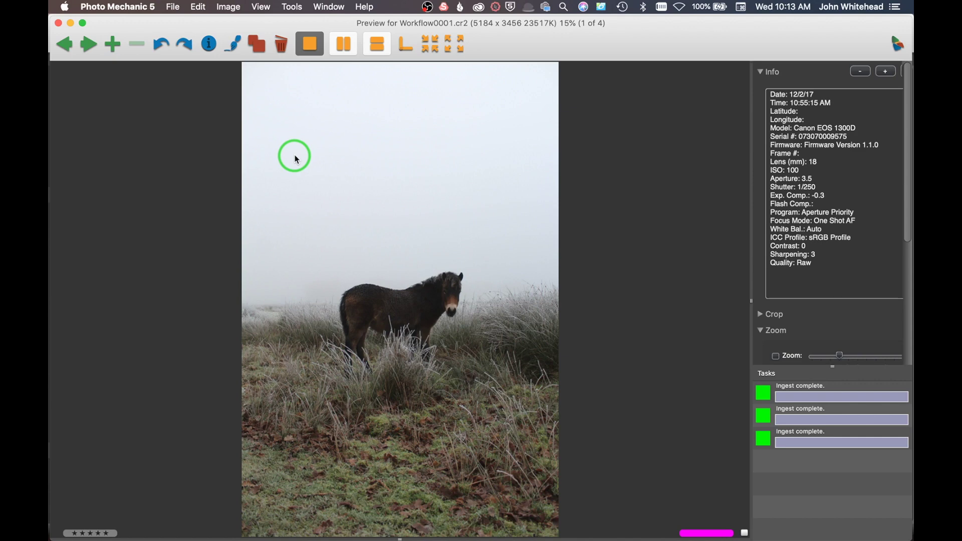
key(Right)
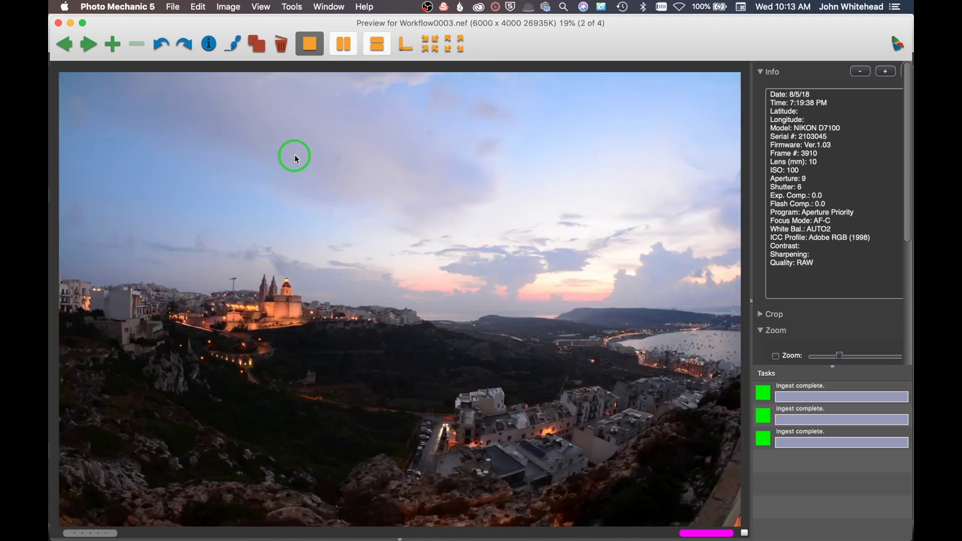
key(Right)
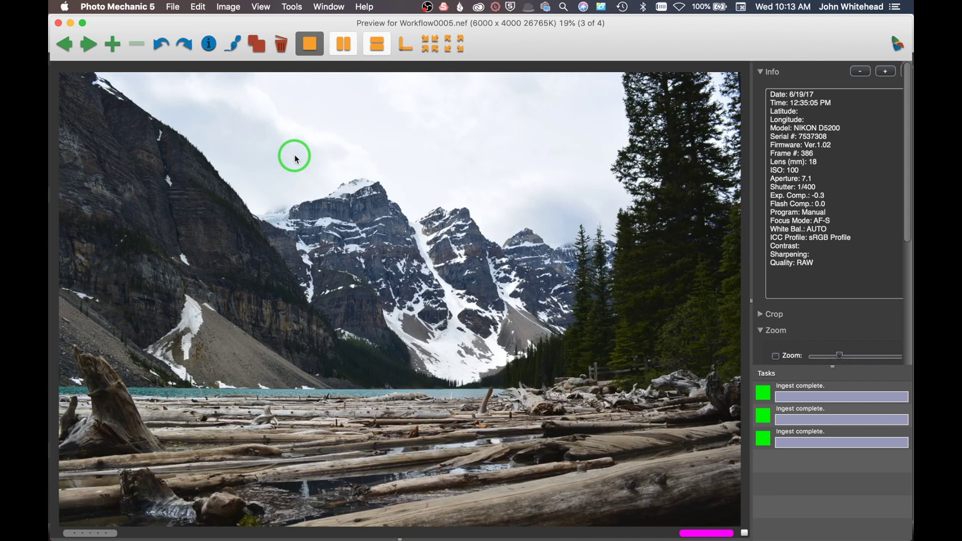
key(Right)
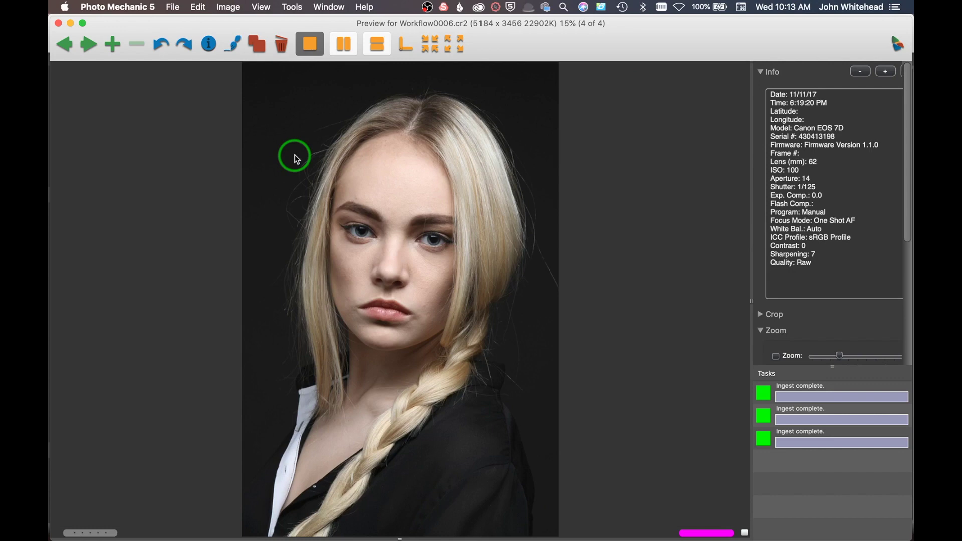
key(1)
key(Right)
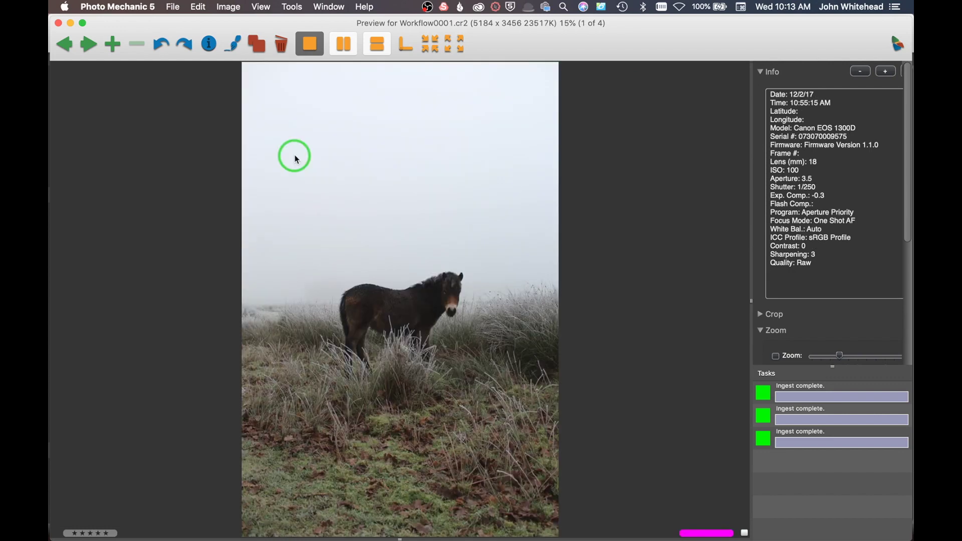
key(Right)
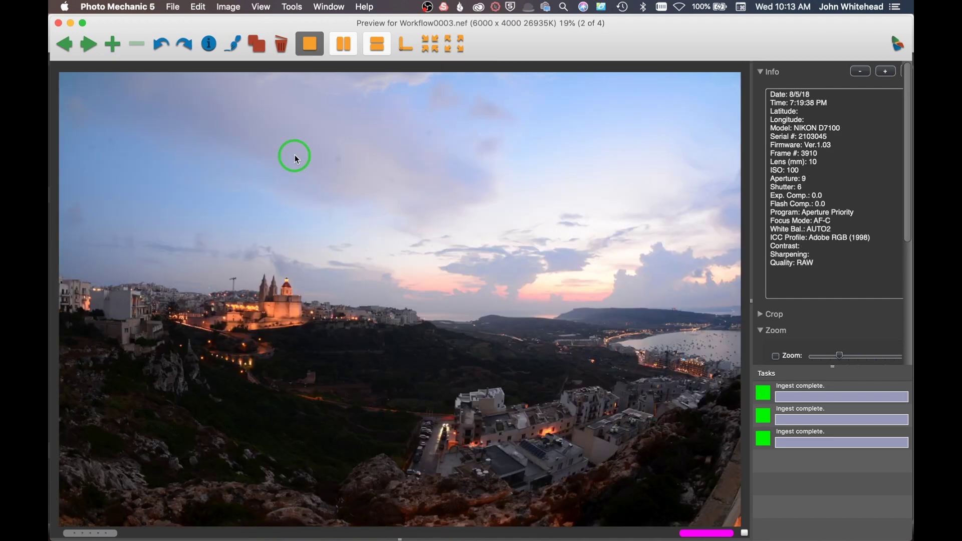
key(1)
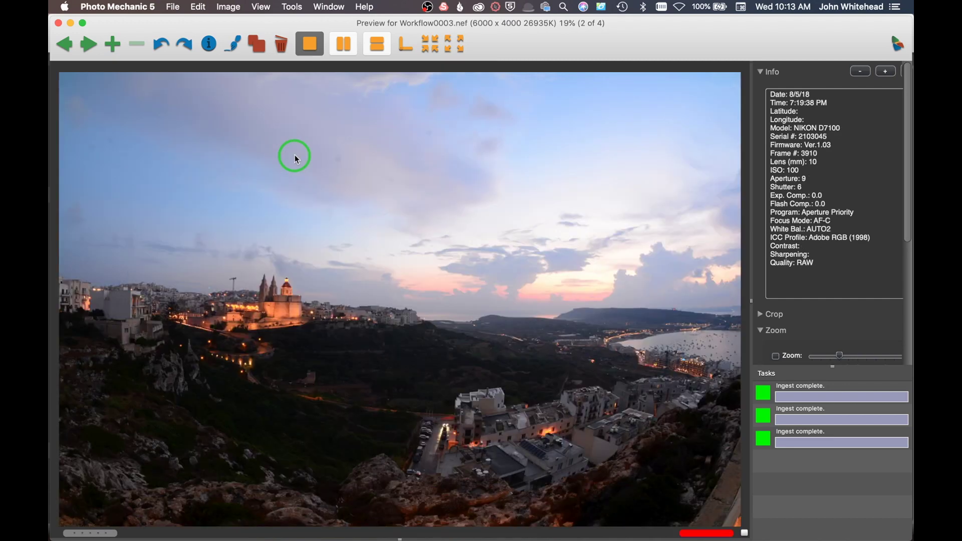
click(58, 23)
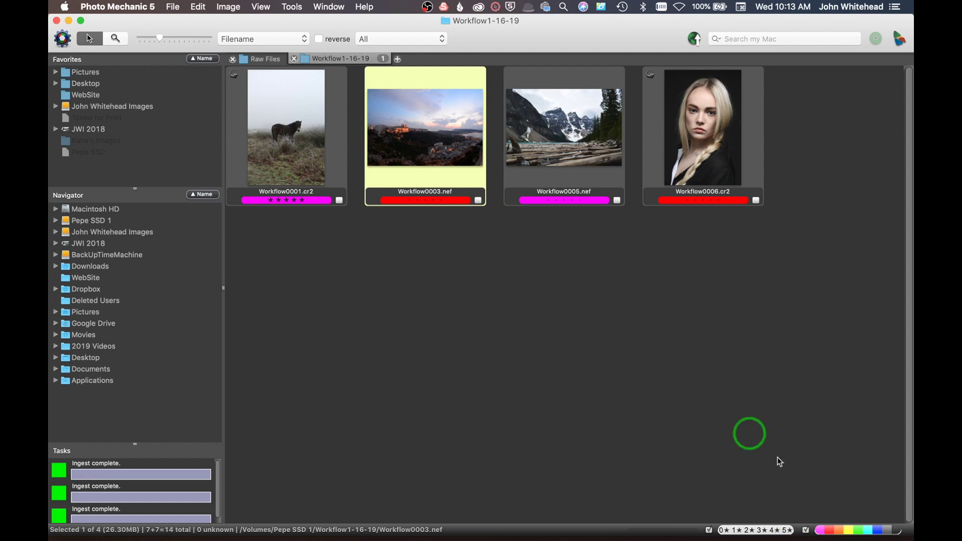
Hide the magenta photos from the contact sheet and open Workflow0003.nef for editing in Photoshop's Camera Raw
click(824, 531)
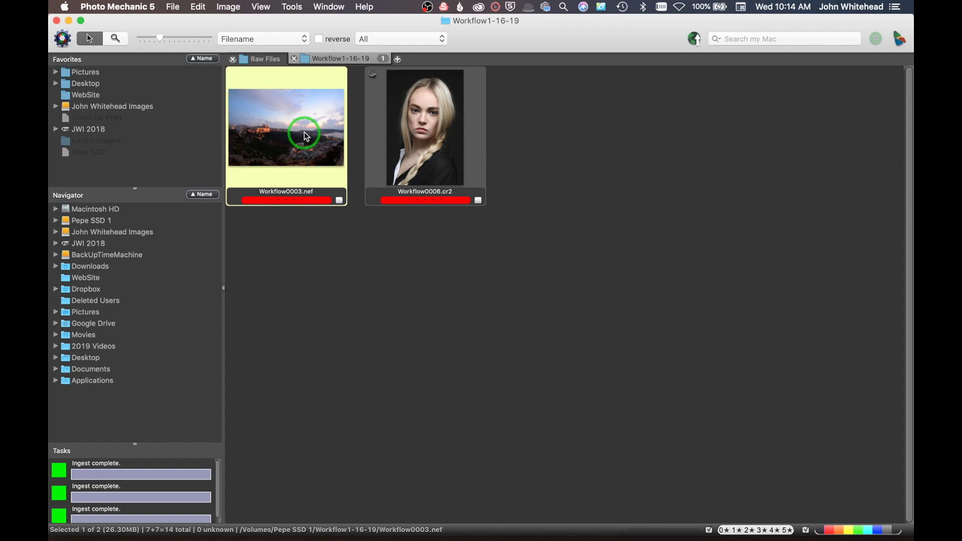
key(super)
key(super+e)
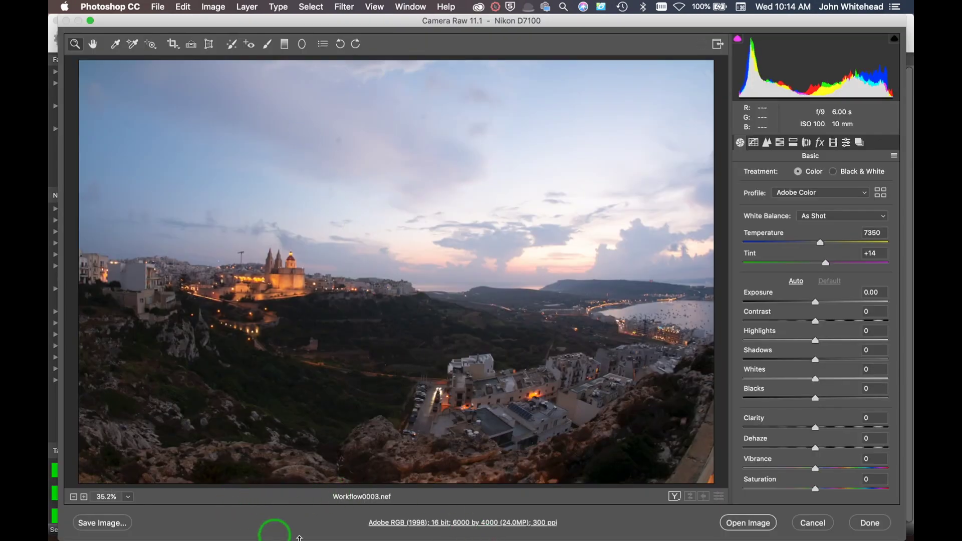
Review the color space, bit depth and resolution in Camera Raw's workflow options
click(468, 523)
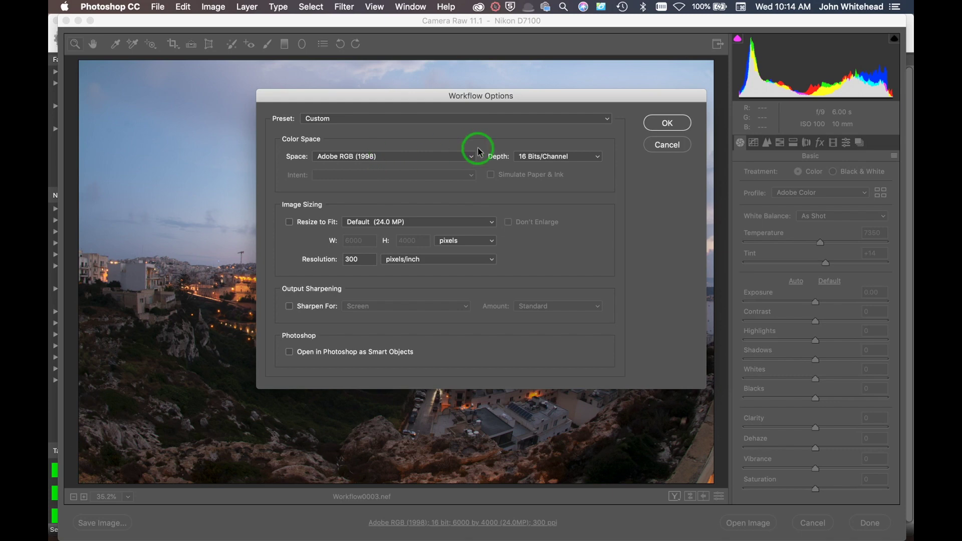
click(669, 124)
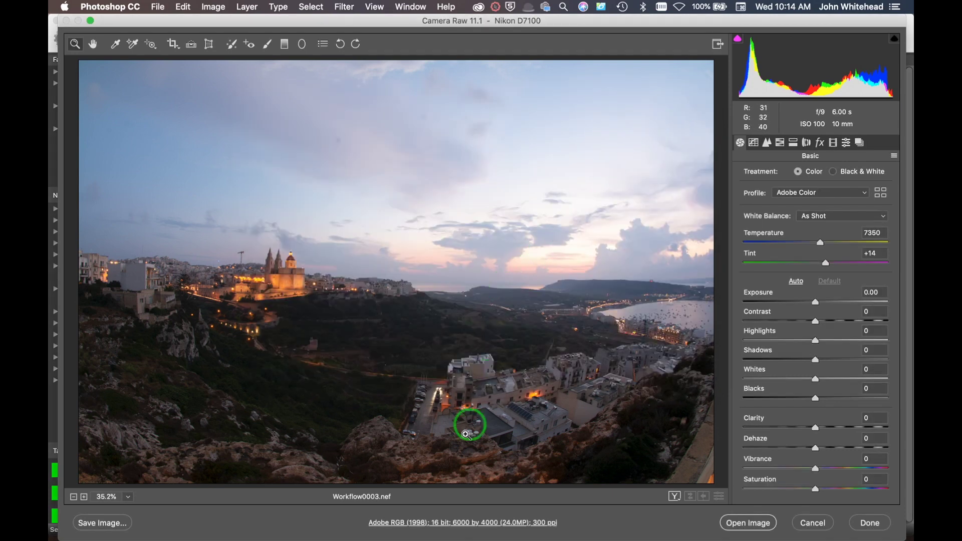
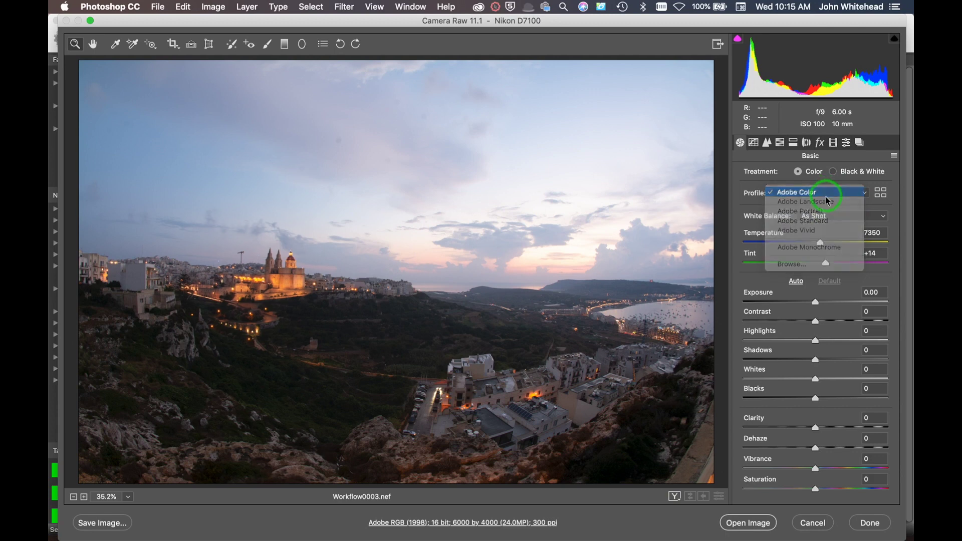
Set Shadows to +38 and Highlights to -11 in Camera Raw, then open the image in Photoshop
drag(832, 360, 843, 360)
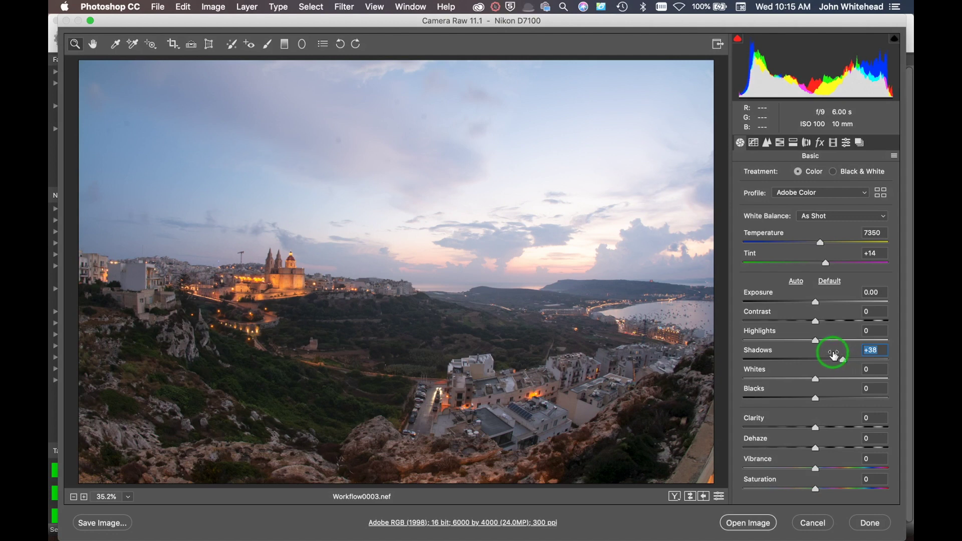
drag(810, 343, 798, 342)
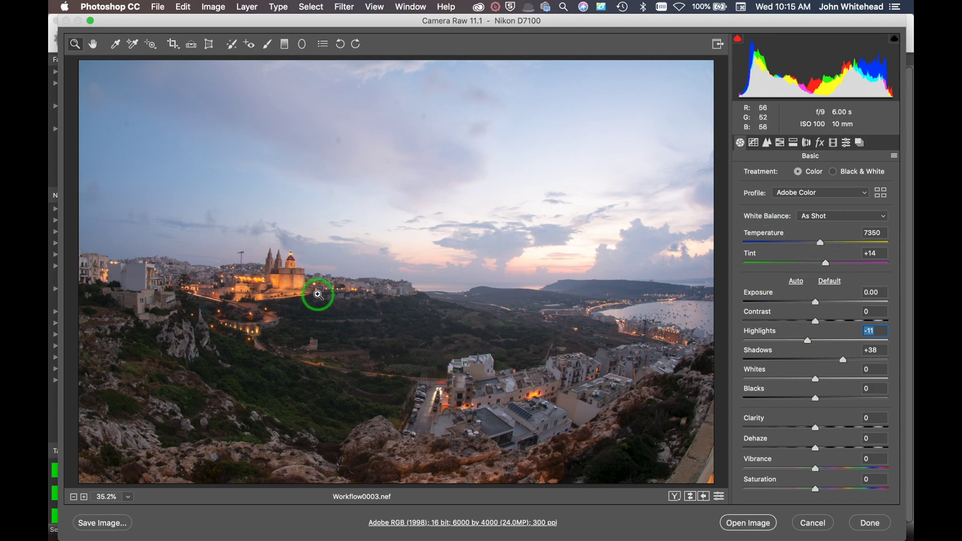
click(740, 520)
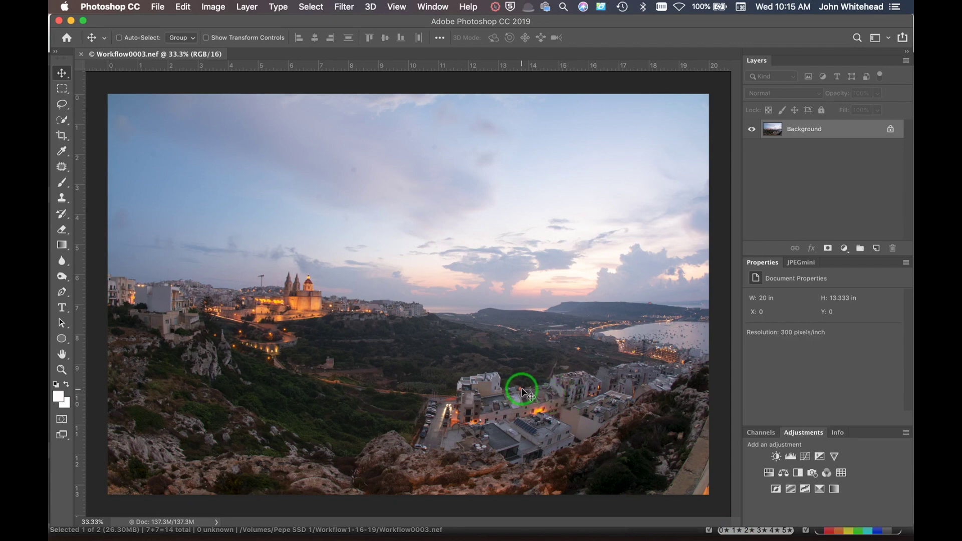
Review the working spaces and color management policies in Photoshop's Color Settings
click(185, 6)
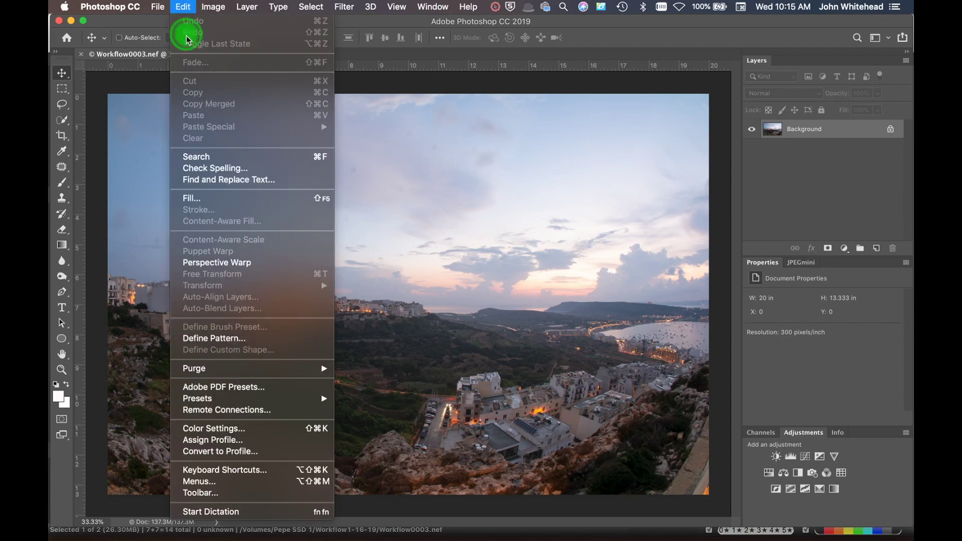
click(214, 428)
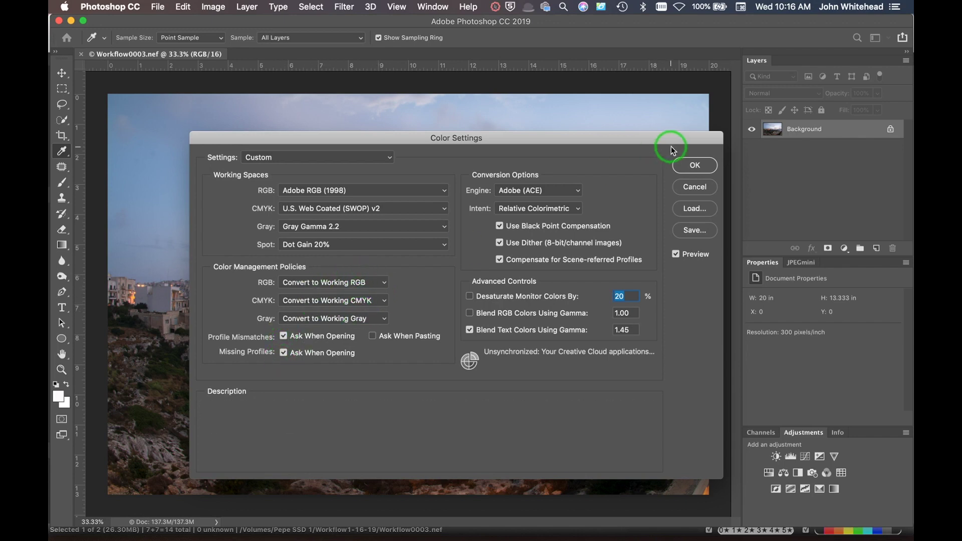
click(694, 166)
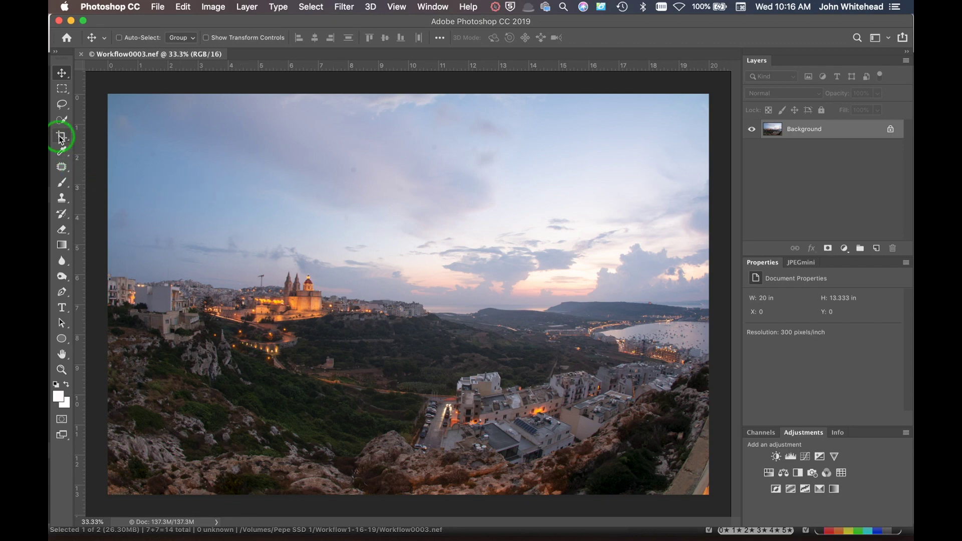
Add a Curves adjustment layer and brighten the midtones with a point at input 111, output 127
click(803, 457)
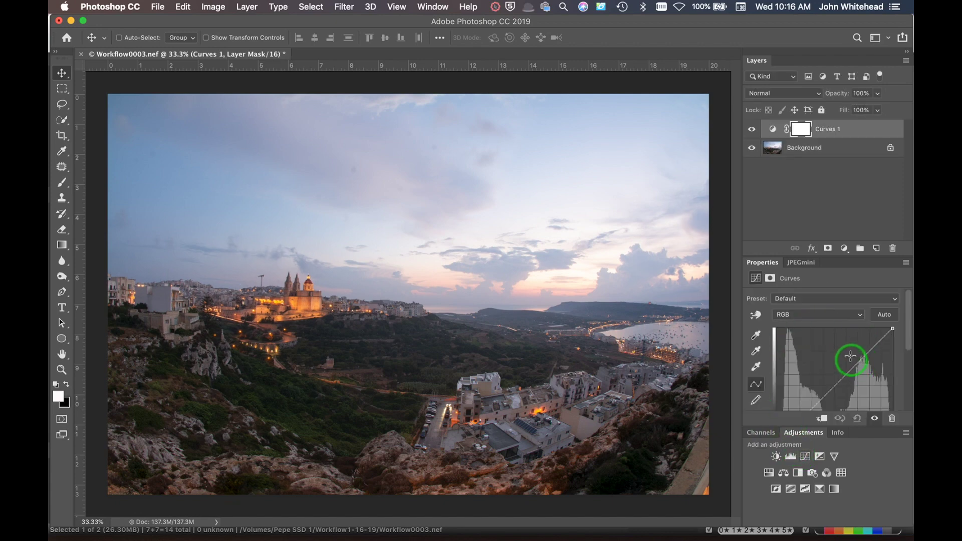
drag(820, 257, 813, 197)
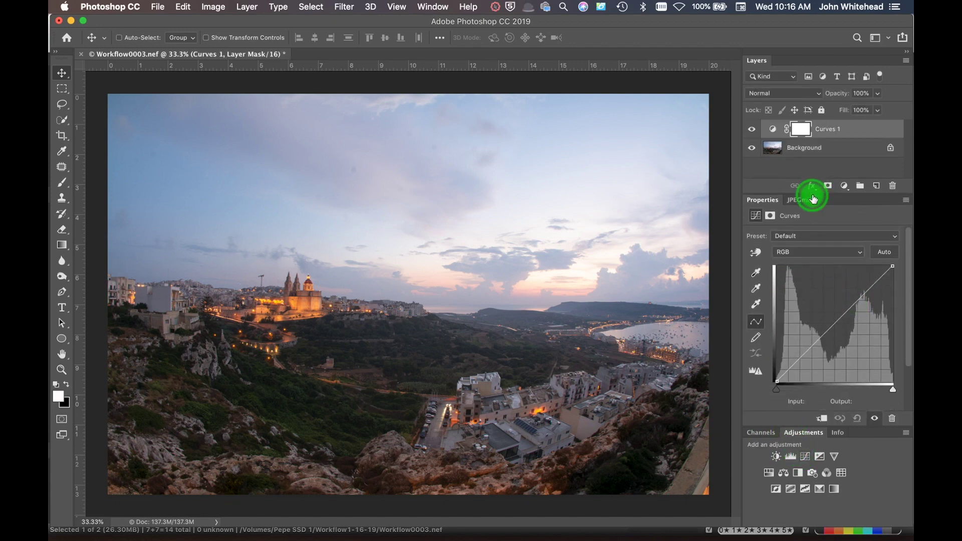
drag(817, 334, 829, 323)
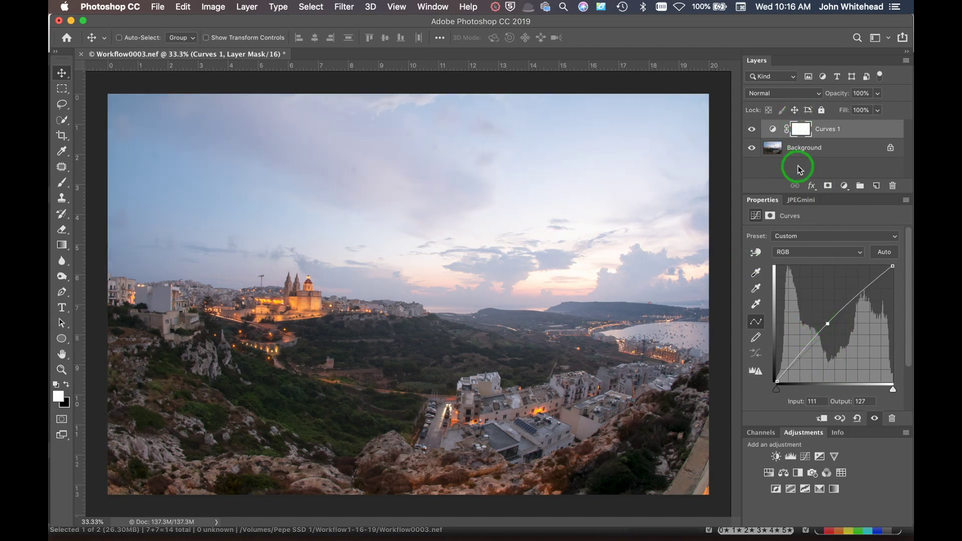
Paint black over the sky on the Curves mask with a 100% opacity and flow brush, then compare with the layer hidden
click(62, 182)
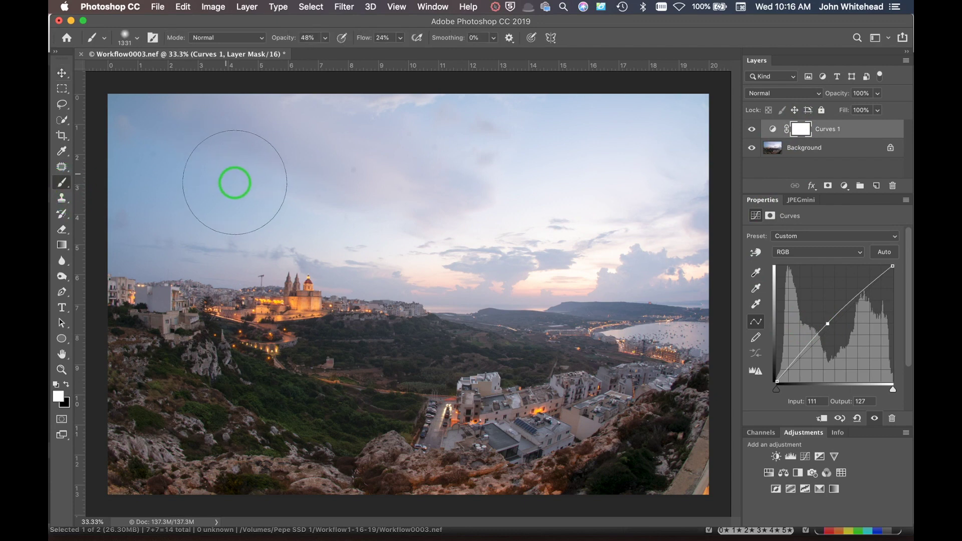
key(x)
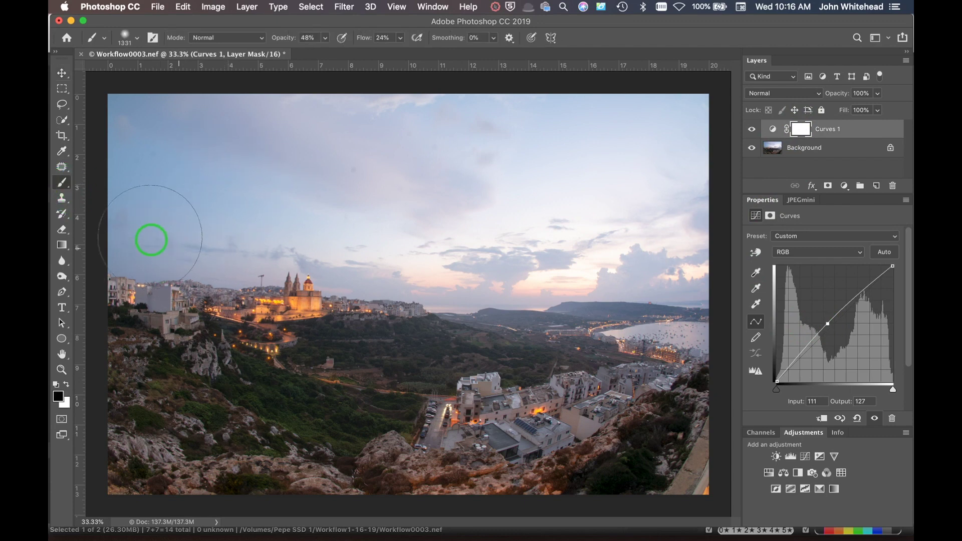
mouse_move(146, 227)
mouse_down()
mouse_move(285, 236)
mouse_move(339, 93)
mouse_move(169, 108)
mouse_move(326, 76)
mouse_up()
drag(294, 38, 458, 43)
mouse_move(209, 152)
mouse_down()
mouse_move(146, 146)
mouse_move(615, 136)
mouse_move(687, 155)
mouse_move(684, 209)
mouse_move(663, 252)
mouse_move(481, 253)
mouse_move(414, 240)
mouse_move(401, 206)
mouse_move(211, 218)
mouse_move(145, 209)
mouse_move(386, 173)
mouse_move(663, 157)
mouse_move(665, 123)
mouse_up()
click(800, 128)
mouse_move(359, 204)
mouse_down()
mouse_move(321, 359)
mouse_move(267, 391)
mouse_move(556, 412)
mouse_move(272, 393)
mouse_move(465, 337)
mouse_move(434, 321)
mouse_up()
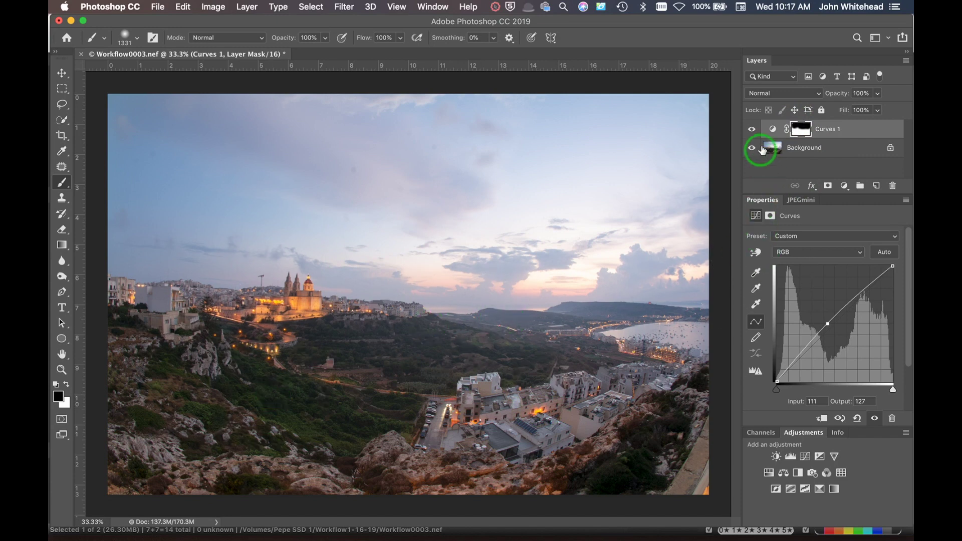
click(751, 130)
click(750, 129)
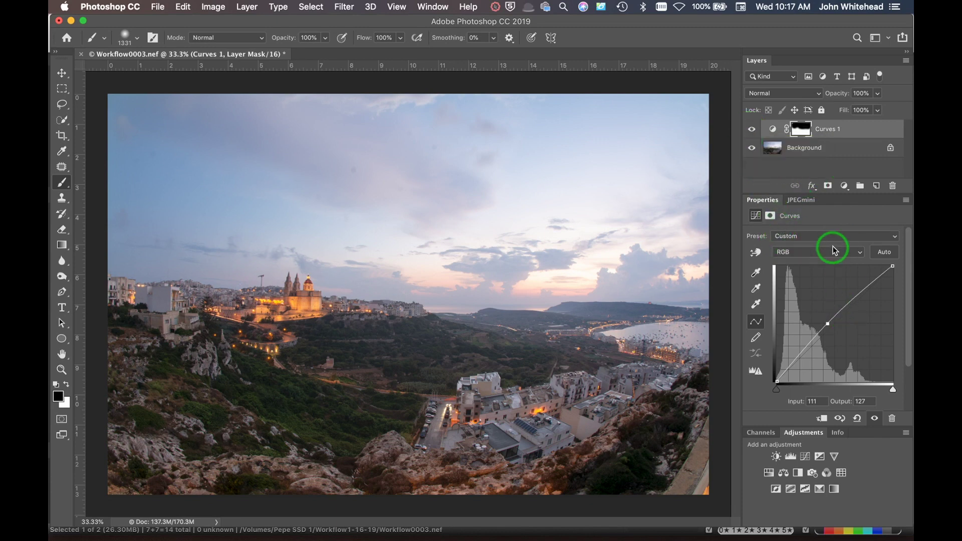
Add a second Curves layer with a midtone point at input 133, output 126, and move the black point to input 4
click(803, 458)
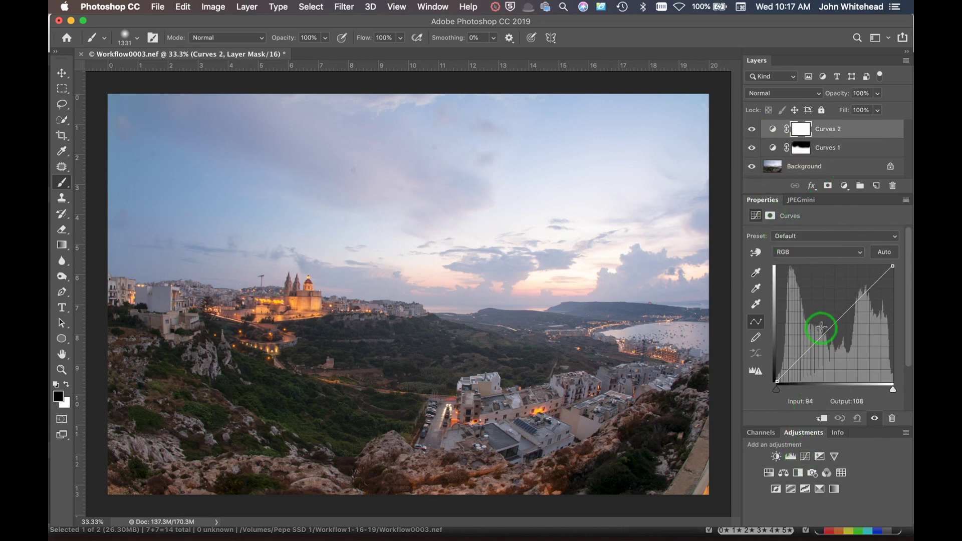
drag(836, 323, 837, 324)
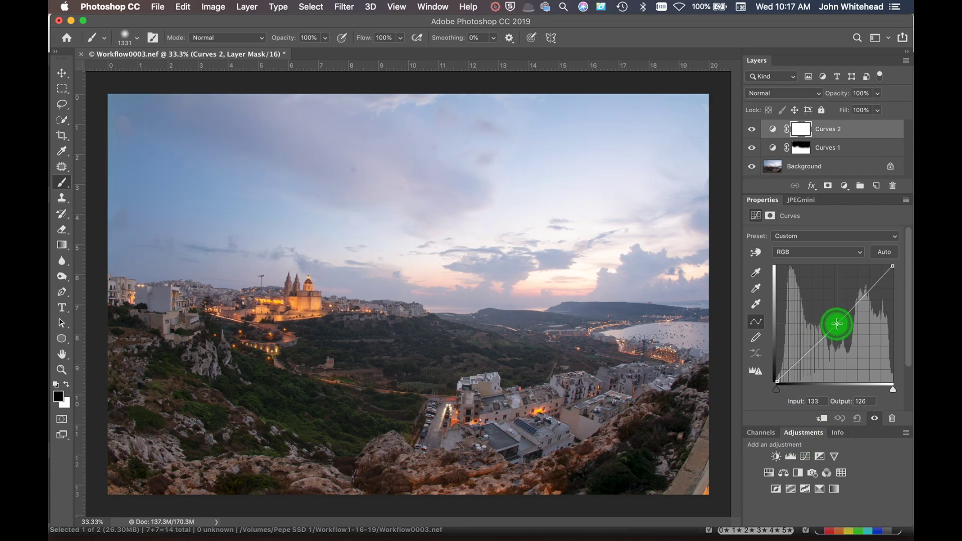
click(778, 394)
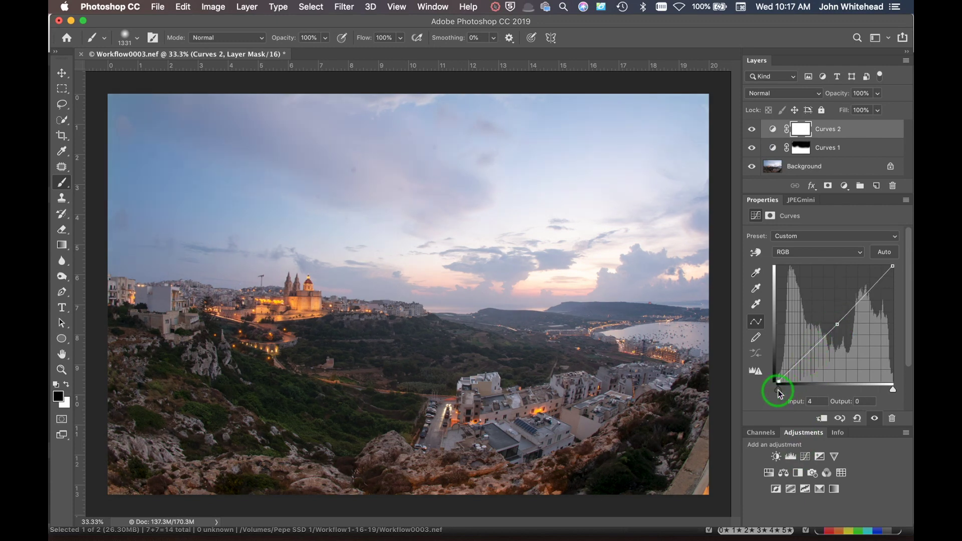
Invert the second Curves layer's mask to black and paint white over the sky to darken only that area
key(super+i)
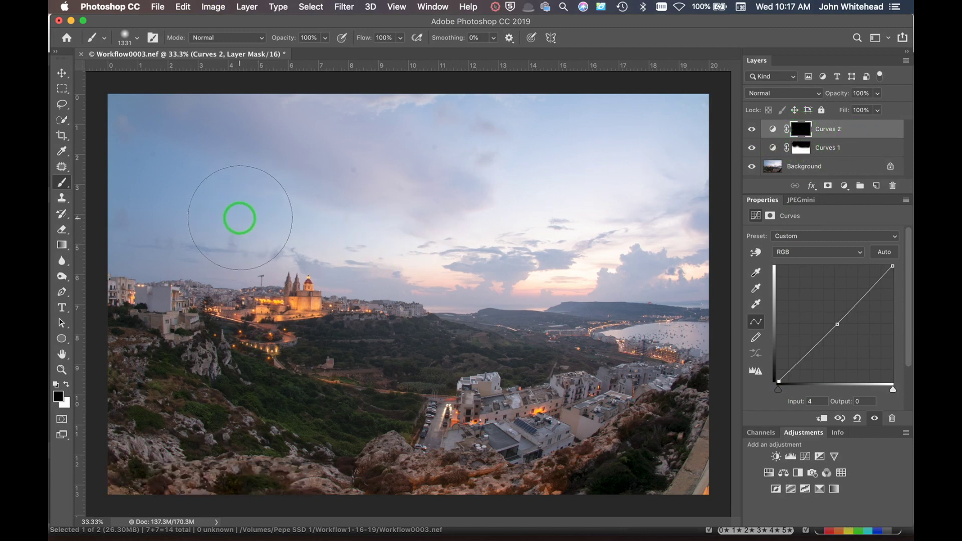
key(x)
mouse_move(238, 216)
mouse_down()
mouse_move(240, 230)
mouse_move(159, 230)
mouse_move(208, 95)
mouse_move(383, 149)
mouse_move(682, 171)
mouse_move(619, 227)
mouse_move(635, 249)
mouse_move(434, 253)
mouse_move(269, 223)
mouse_move(283, 178)
mouse_move(107, 146)
mouse_move(208, 206)
mouse_move(169, 221)
mouse_up()
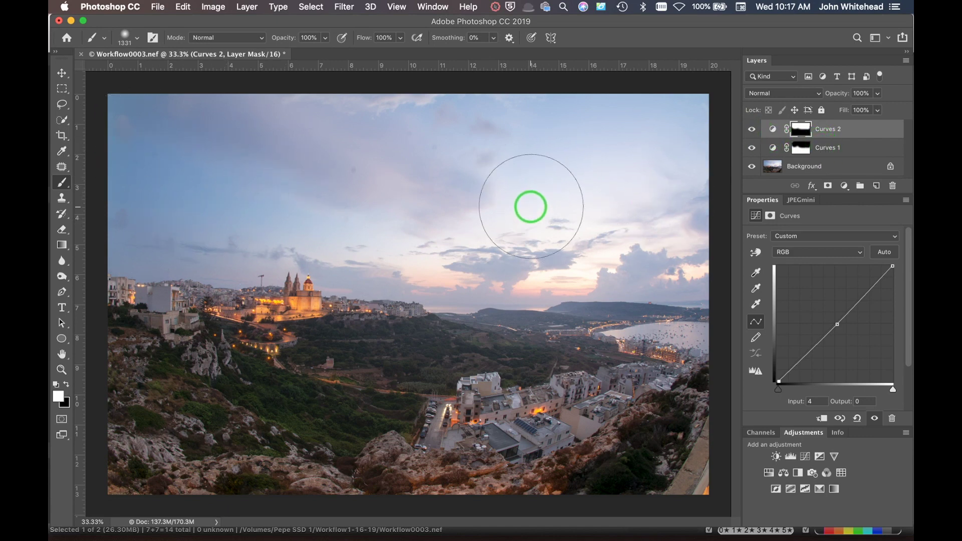
Crop the photo at a 2:3 ratio, shrinking the frame around its centre and repositioning the image to trim mostly sky and side edges
click(61, 135)
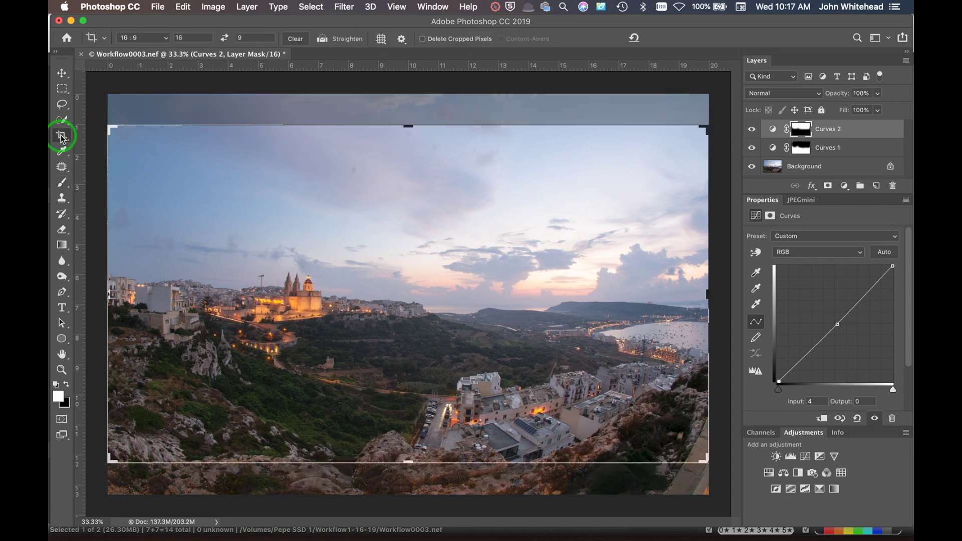
click(157, 37)
click(157, 35)
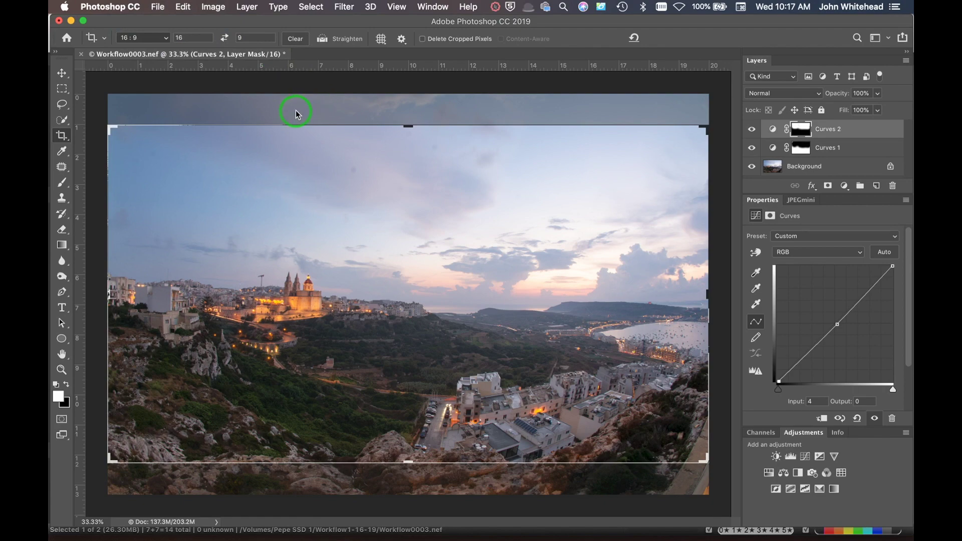
click(224, 38)
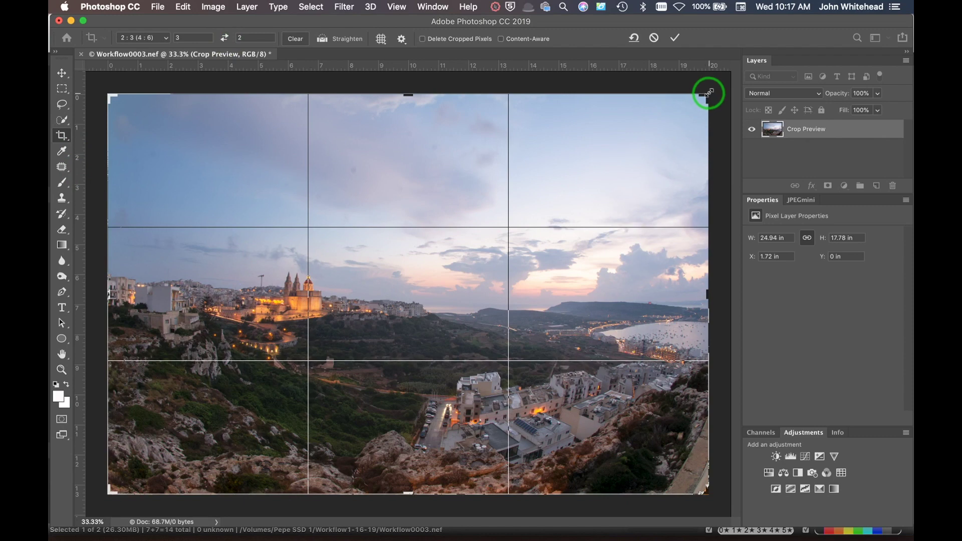
key(alt)
drag(706, 90, 671, 131)
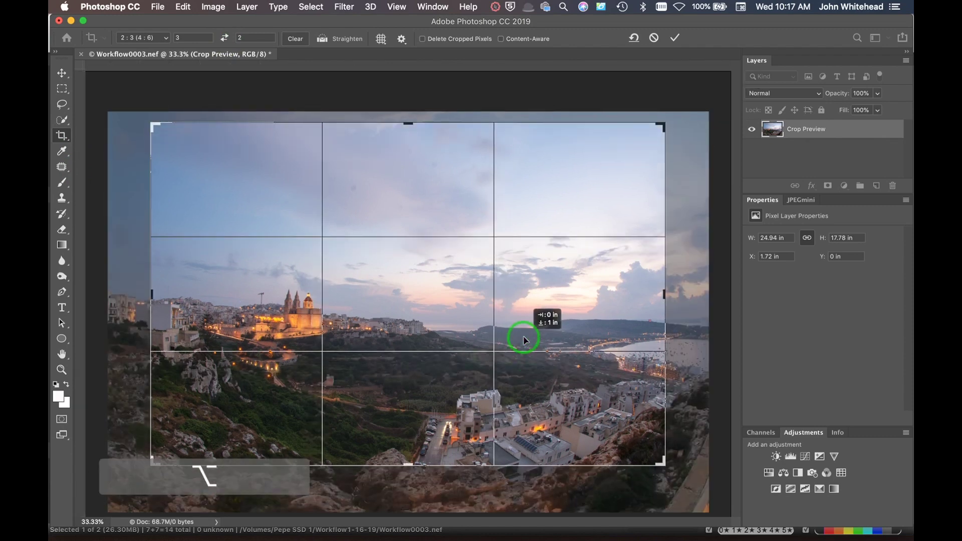
drag(519, 344, 515, 275)
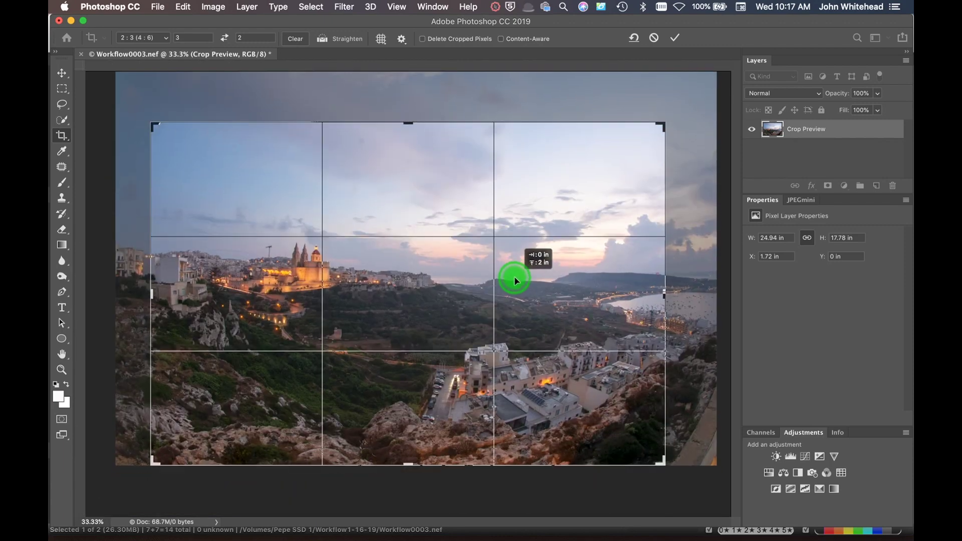
key(alt)
drag(665, 123, 645, 136)
mouse_move(461, 356)
mouse_down()
mouse_move(475, 339)
mouse_move(461, 345)
mouse_up()
key(Return)
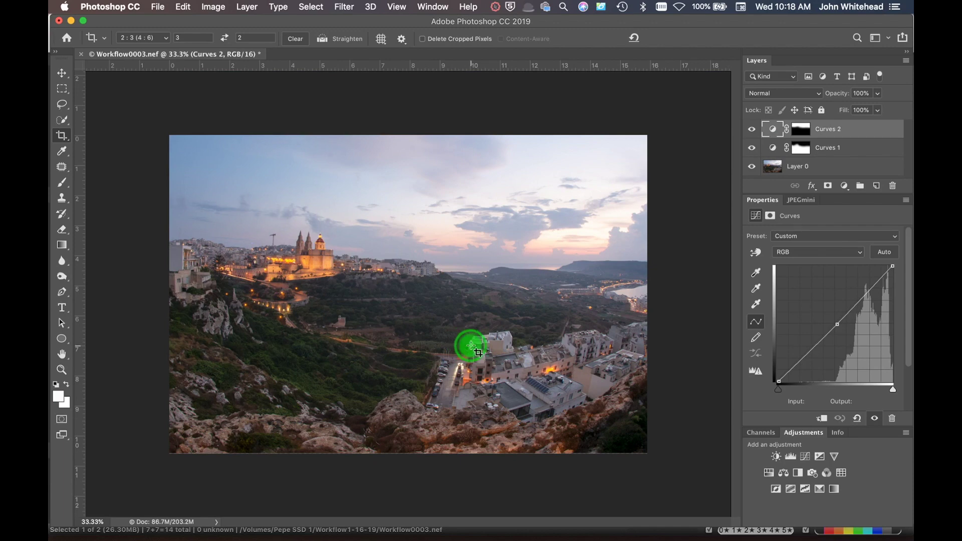
Reopen the crop to inspect the preserved pixels outside the frame, keeping the same crop
click(471, 345)
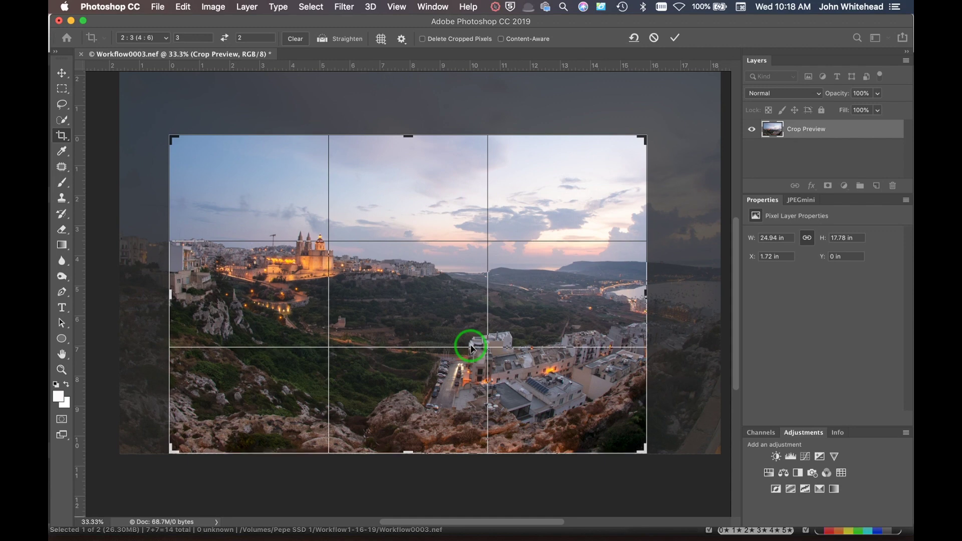
key(Return)
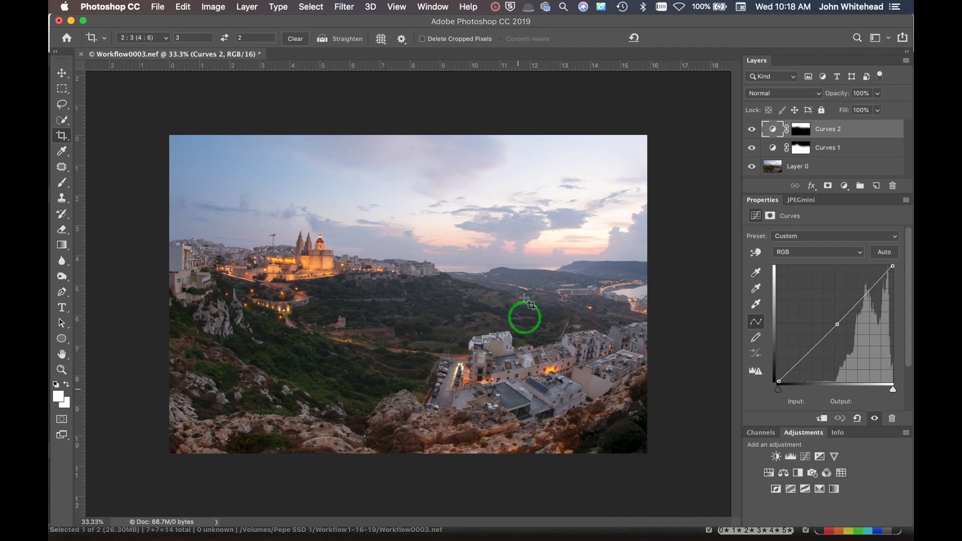
click(490, 256)
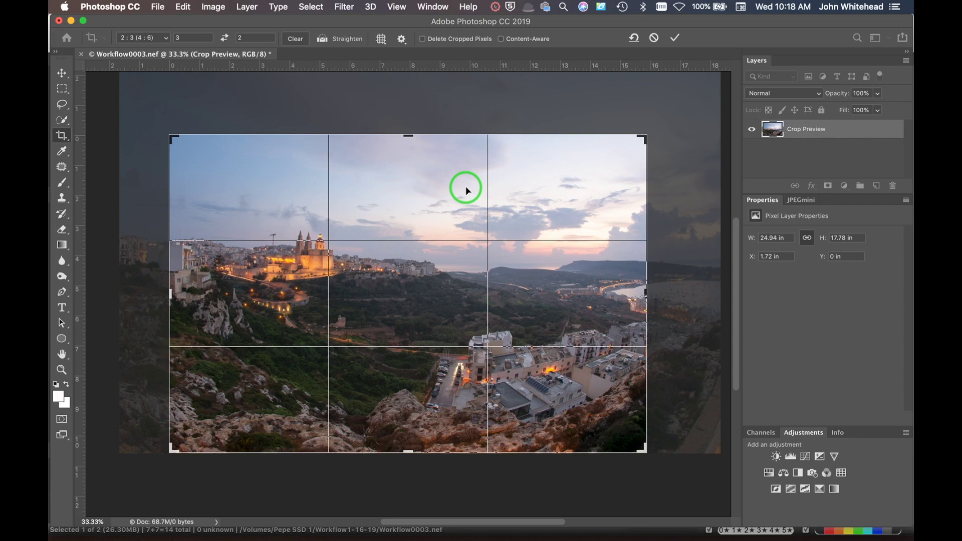
key(Return)
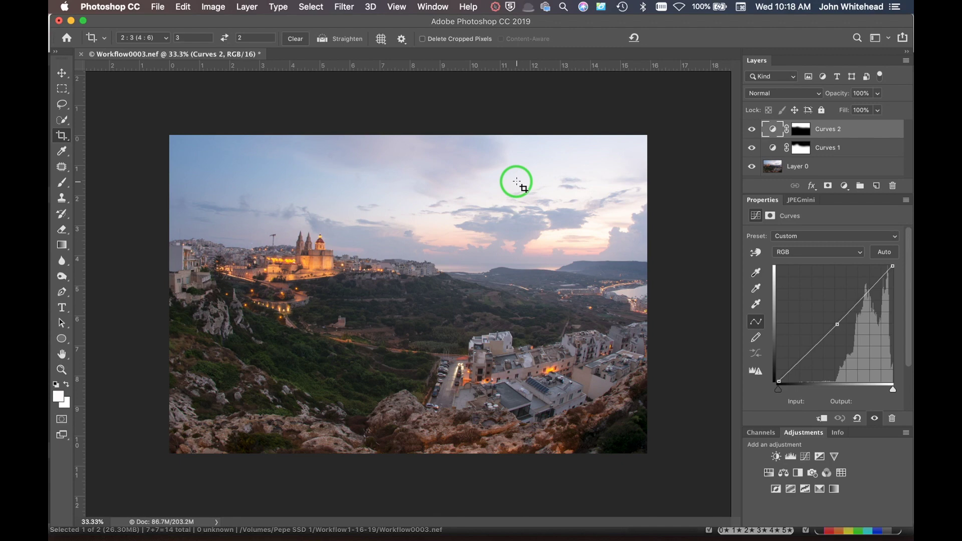
Save the layered image as Workflow0003.psd in Photoshop format inside a new folder named Toned within Workflow1-16-19
click(156, 6)
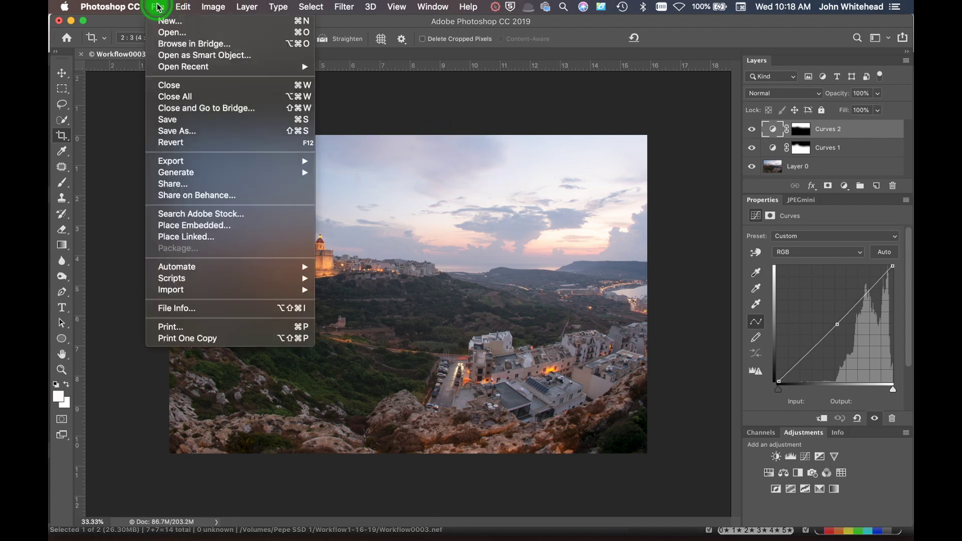
click(171, 133)
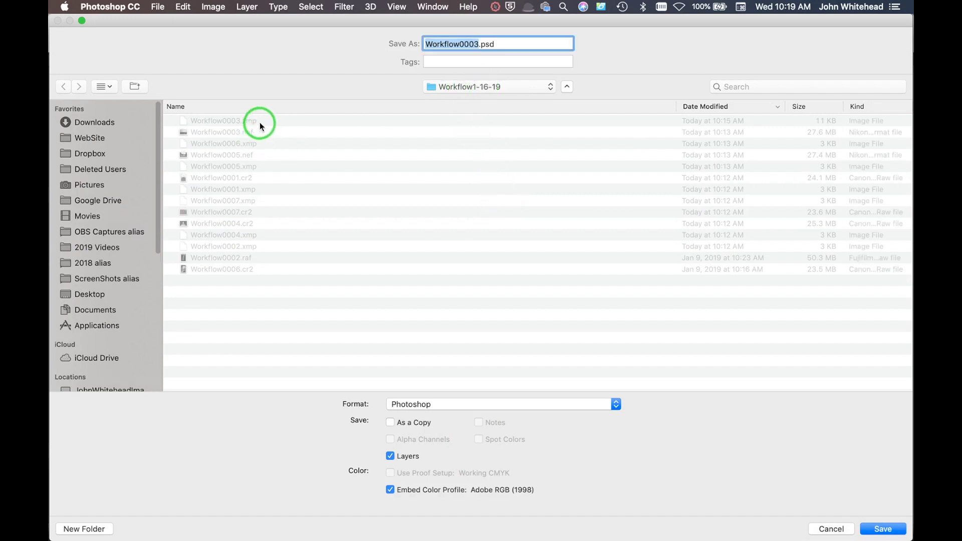
click(60, 530)
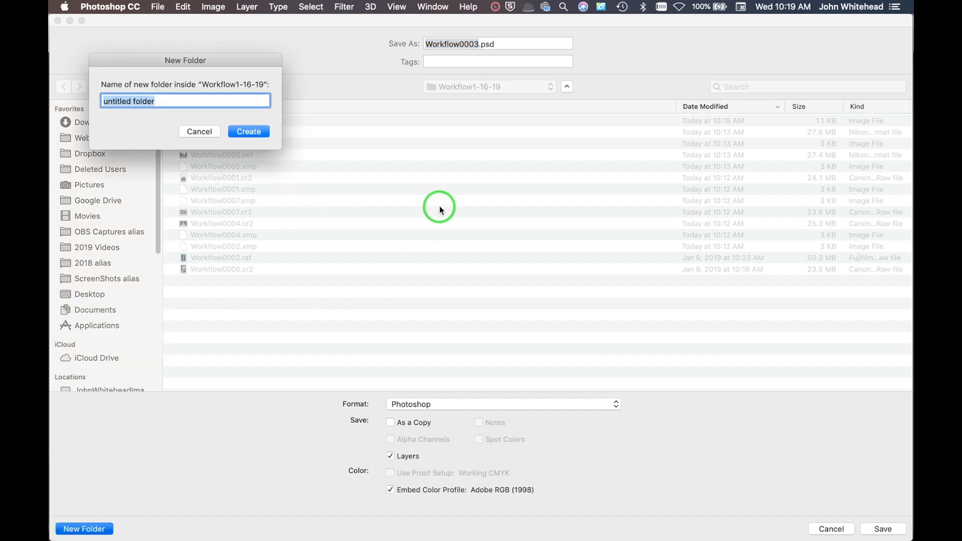
text(Toned)
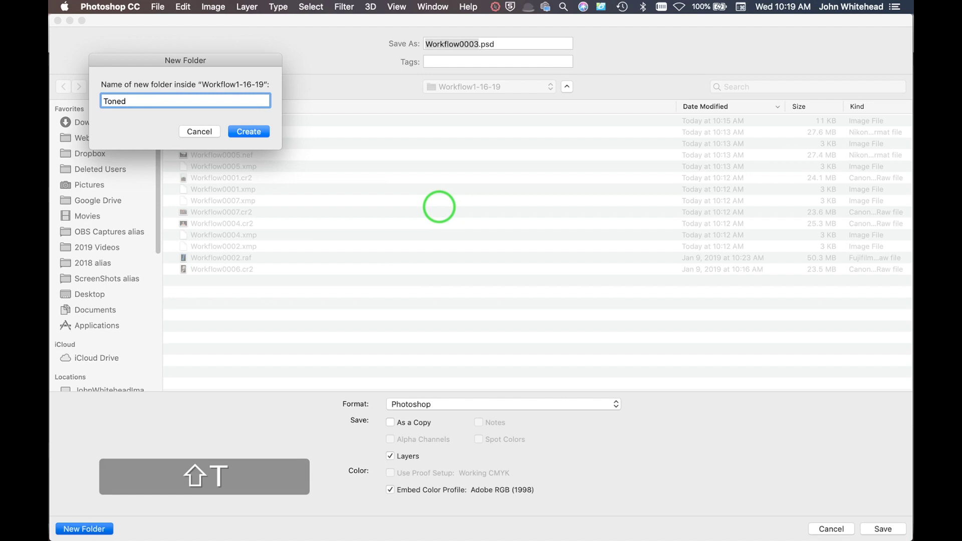
key(Return)
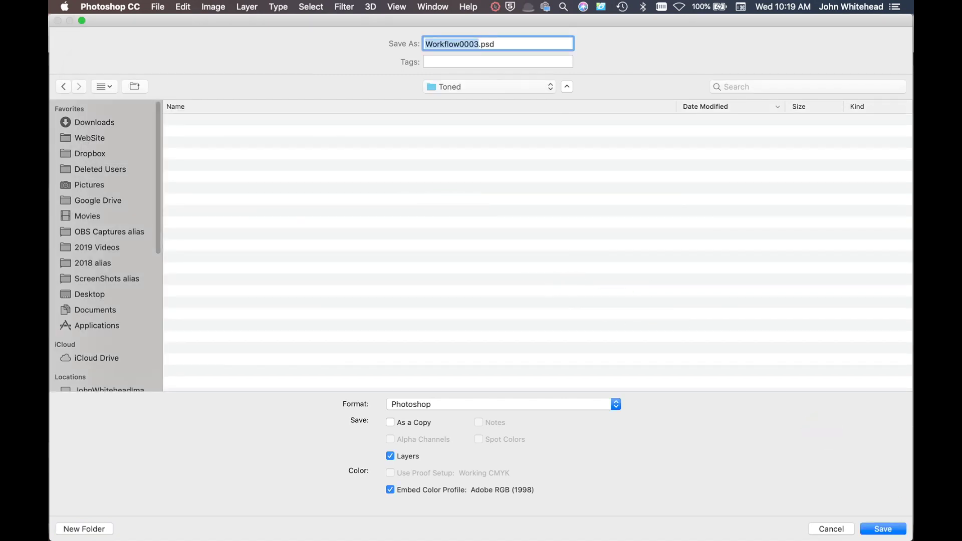
triple_click(498, 43)
click(881, 529)
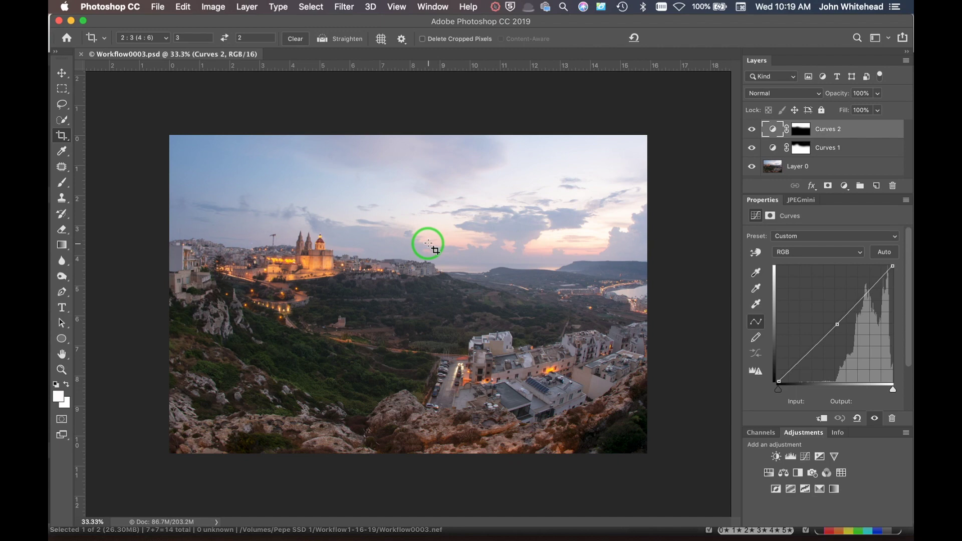
Flatten the photo and its two Curves adjustment layers into a single background layer
drag(801, 148, 601, 189)
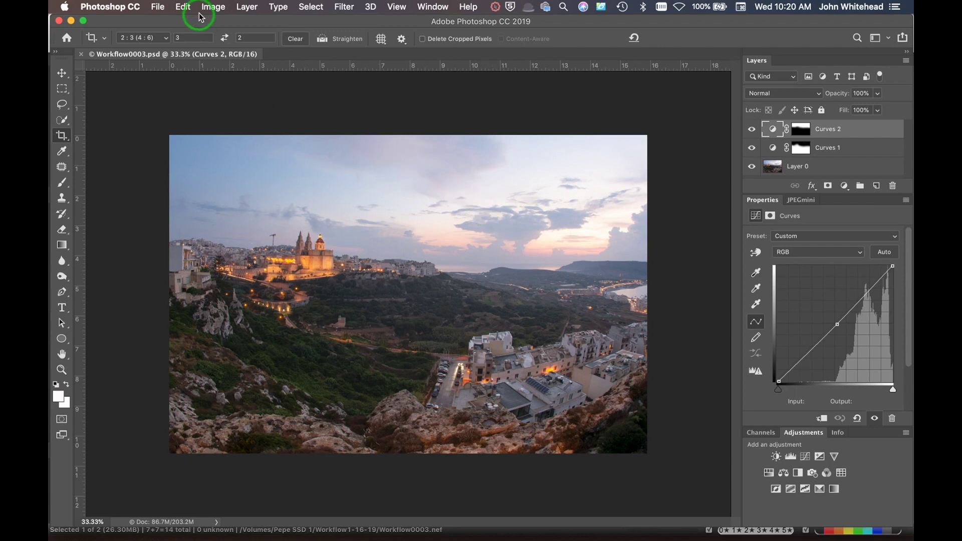
click(245, 6)
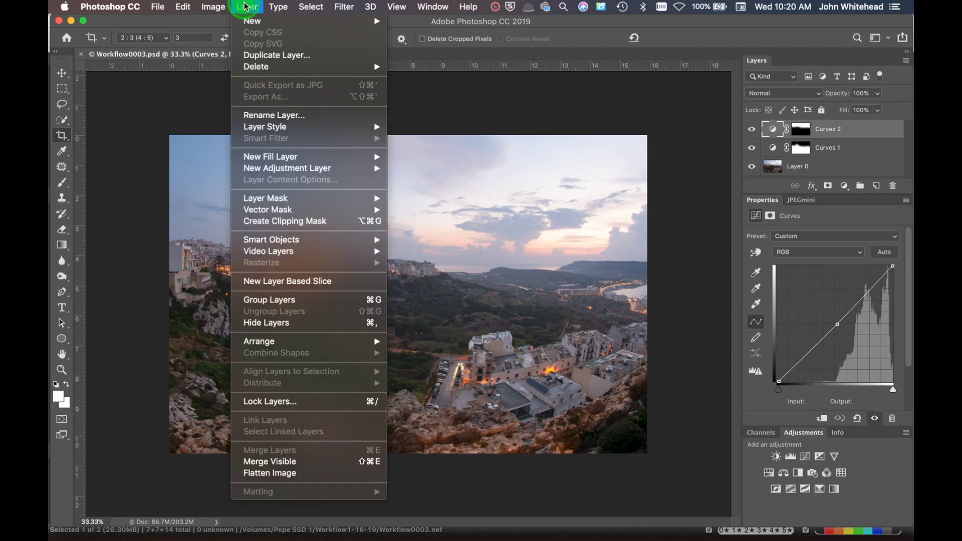
click(246, 6)
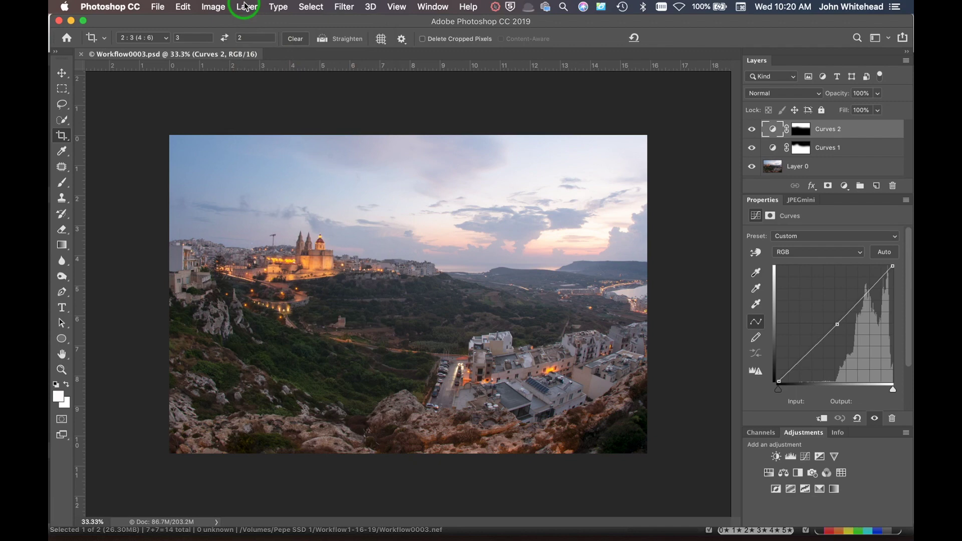
click(245, 6)
click(215, 5)
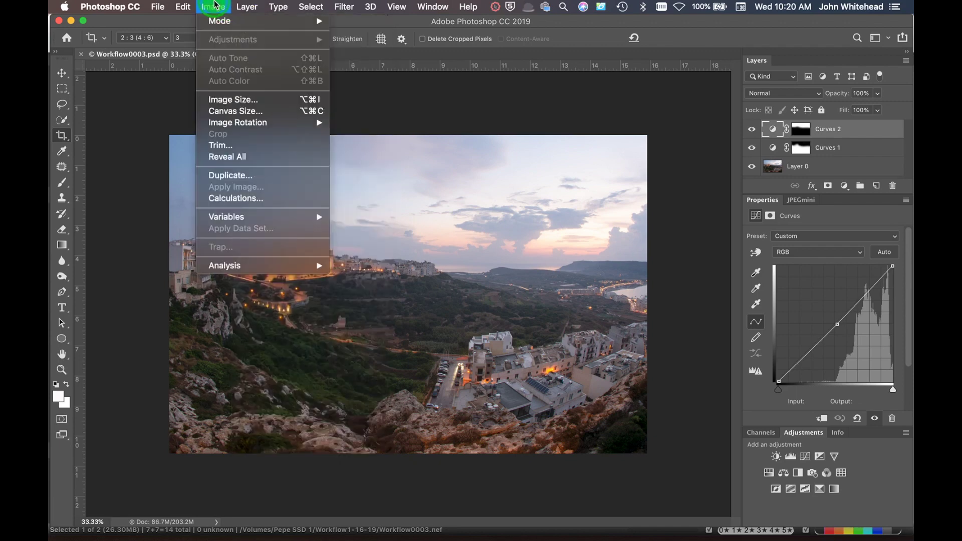
mouse_move(246, 6)
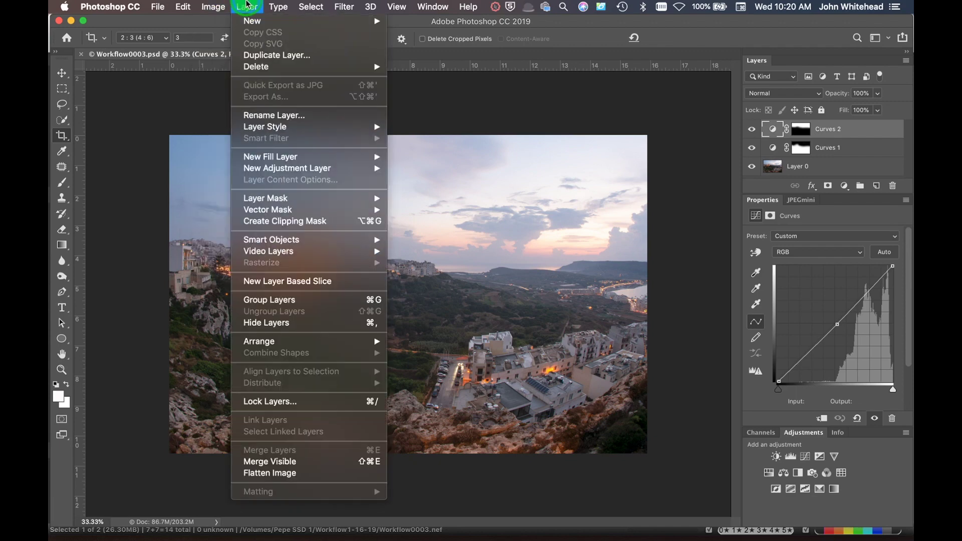
click(282, 474)
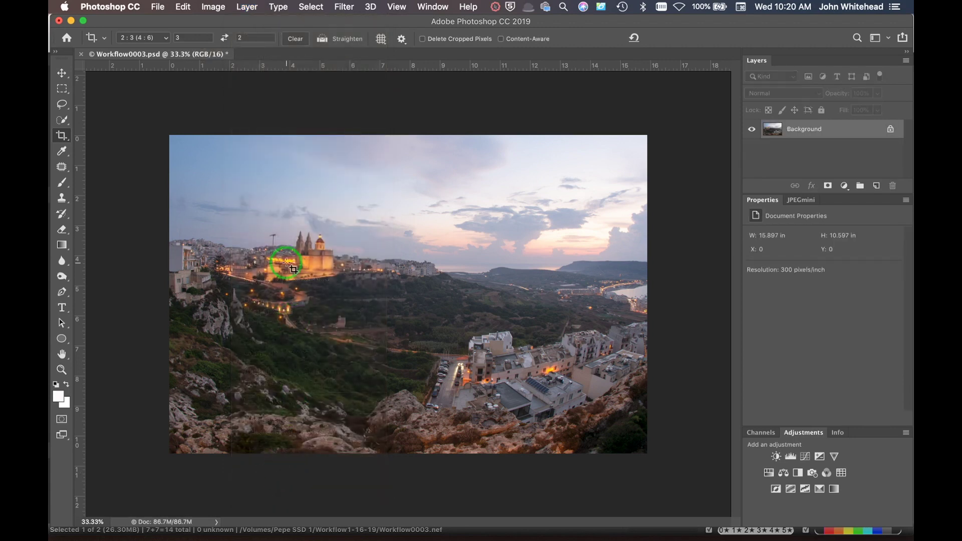
Convert the flattened image's bit depth to 8 Bits/Channel
click(244, 5)
mouse_move(214, 6)
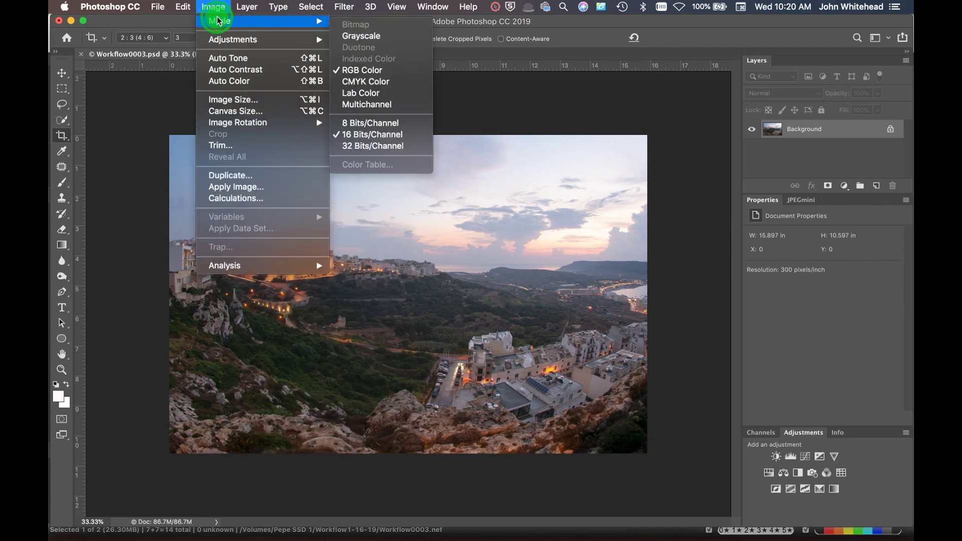
click(390, 124)
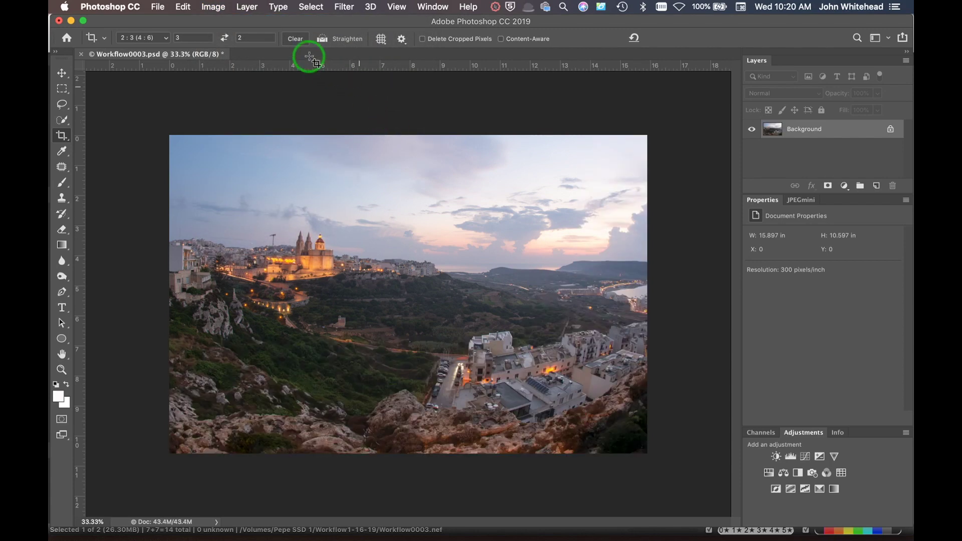
Begin resizing the image with Image Size, switching the width and height units to inches
click(215, 6)
drag(219, 7, 237, 101)
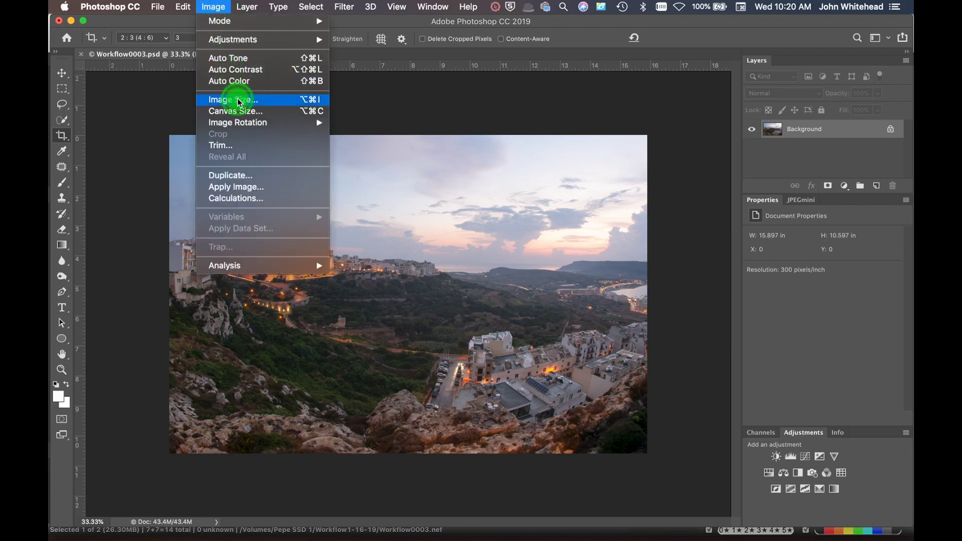
click(238, 101)
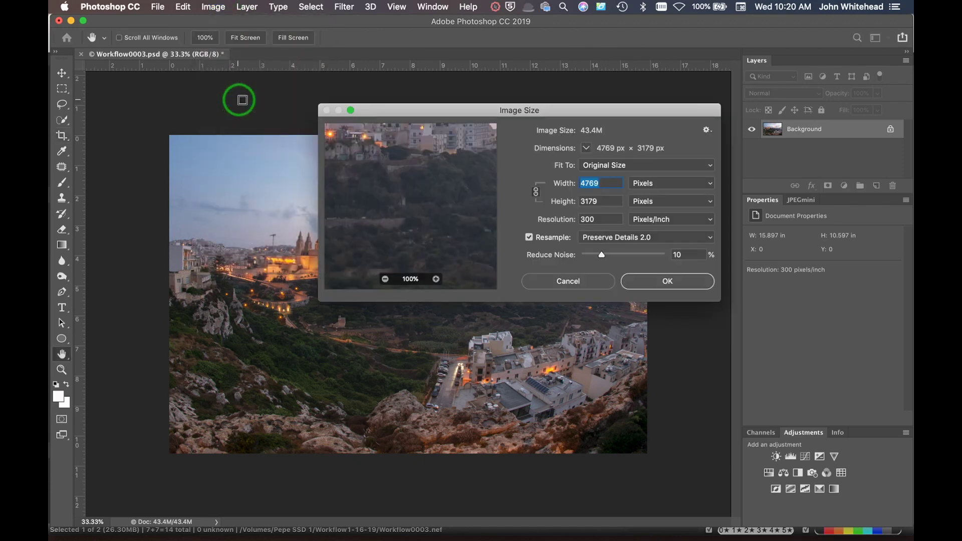
click(644, 183)
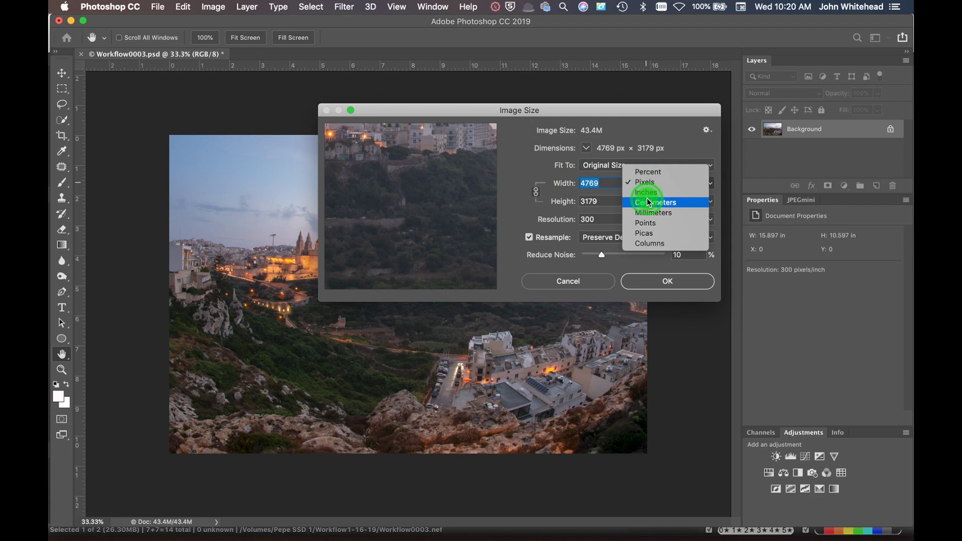
click(645, 203)
click(643, 184)
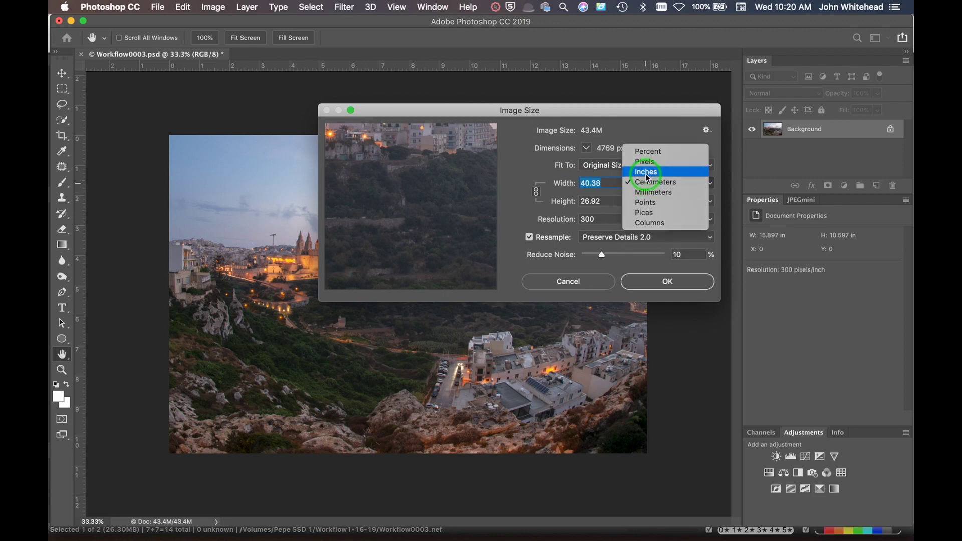
click(643, 172)
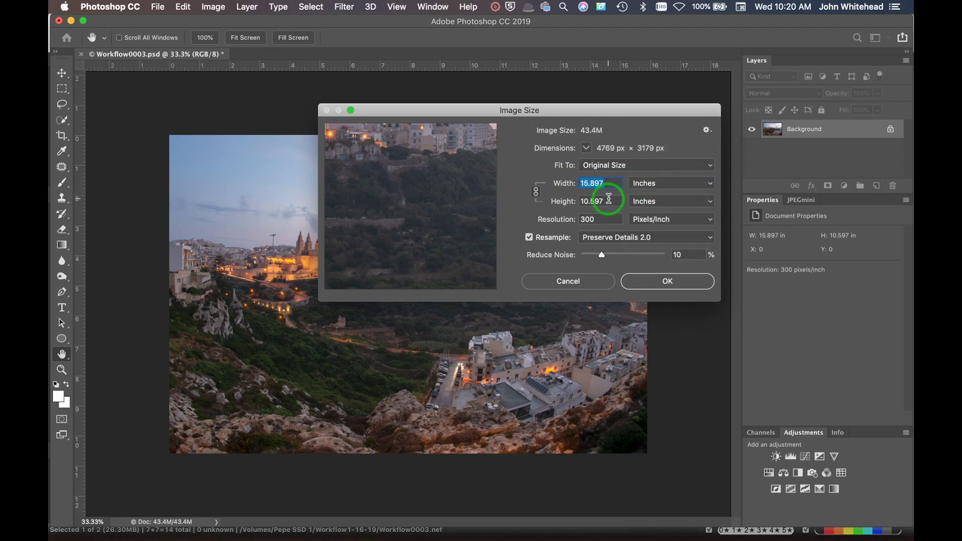
Resize the image to 6 inches wide with proportions linked, and view the result at 100%
text(6)
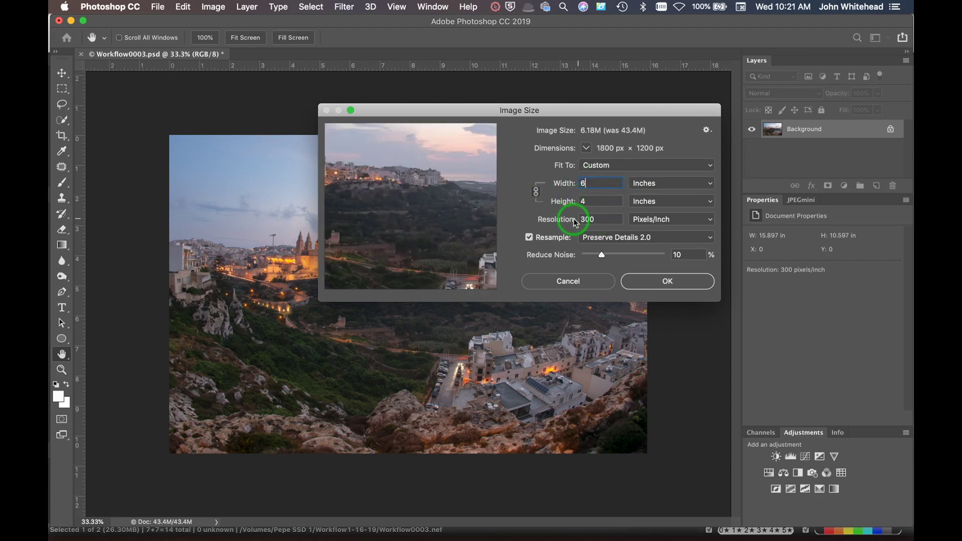
click(632, 236)
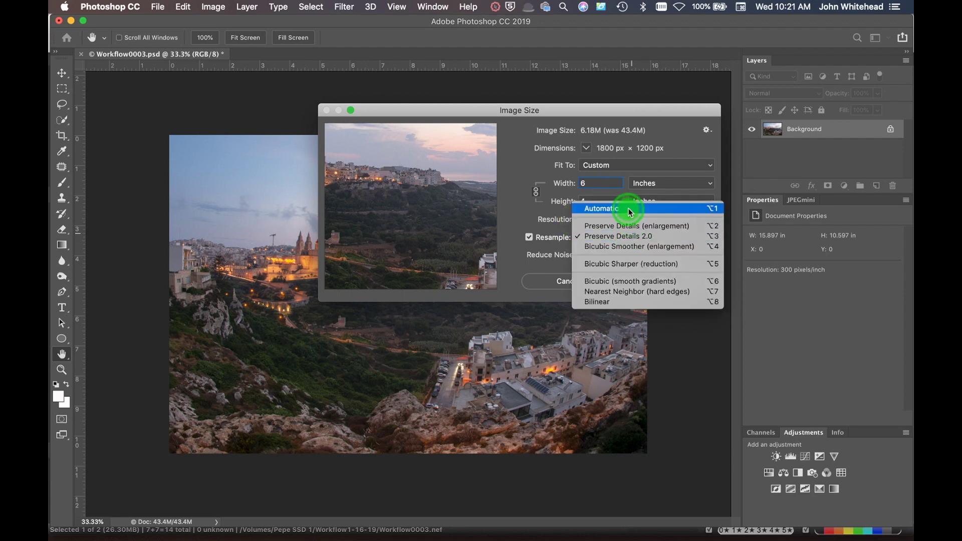
click(623, 206)
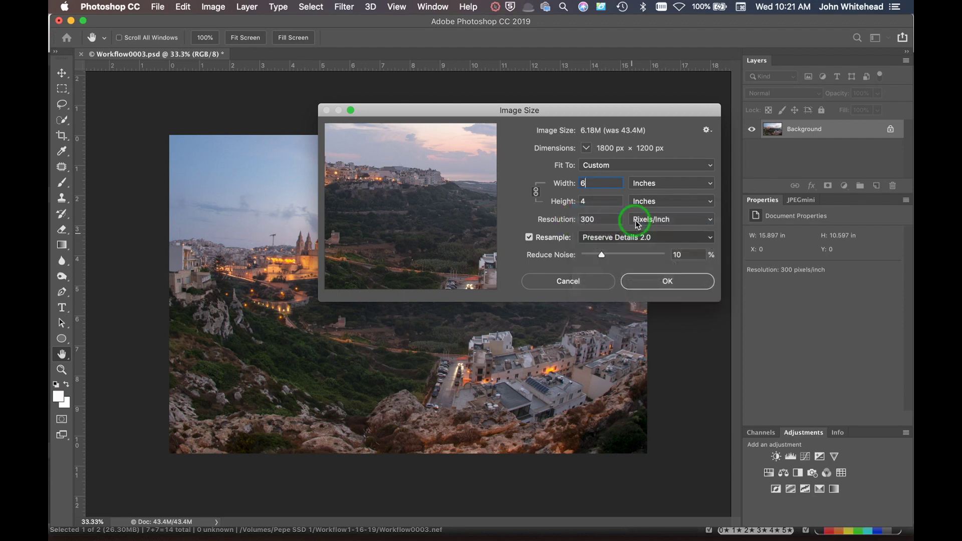
click(684, 281)
key(c)
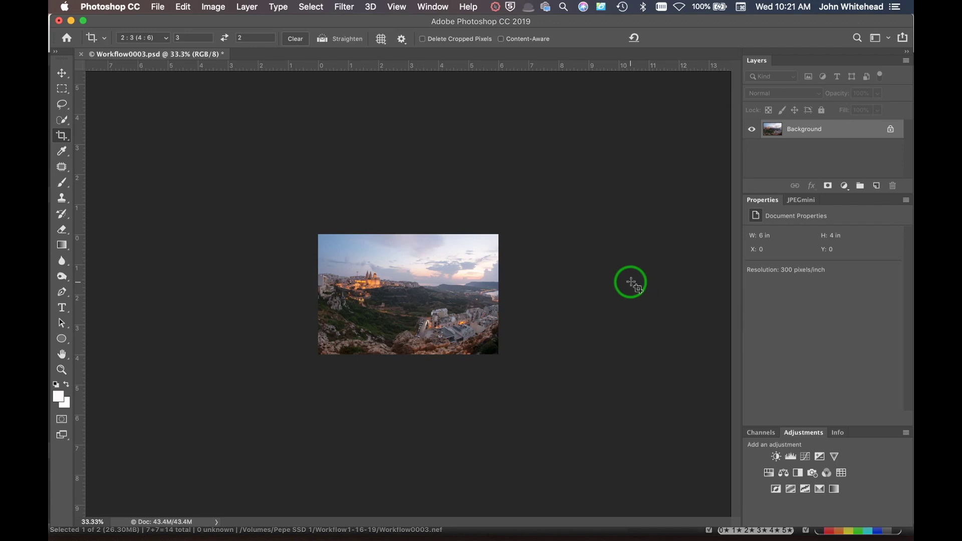
key(super+equal)
key(super+equal)
key(super+equal)
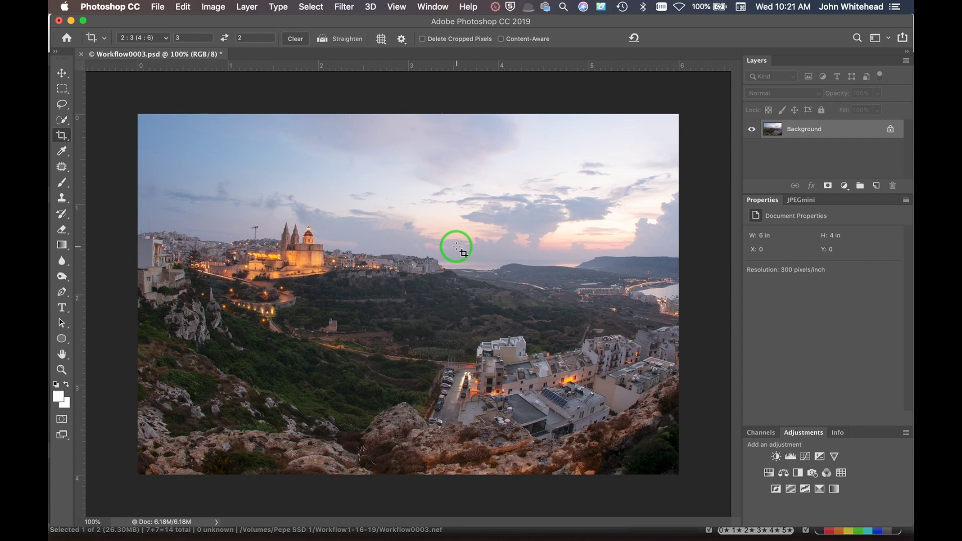
click(346, 6)
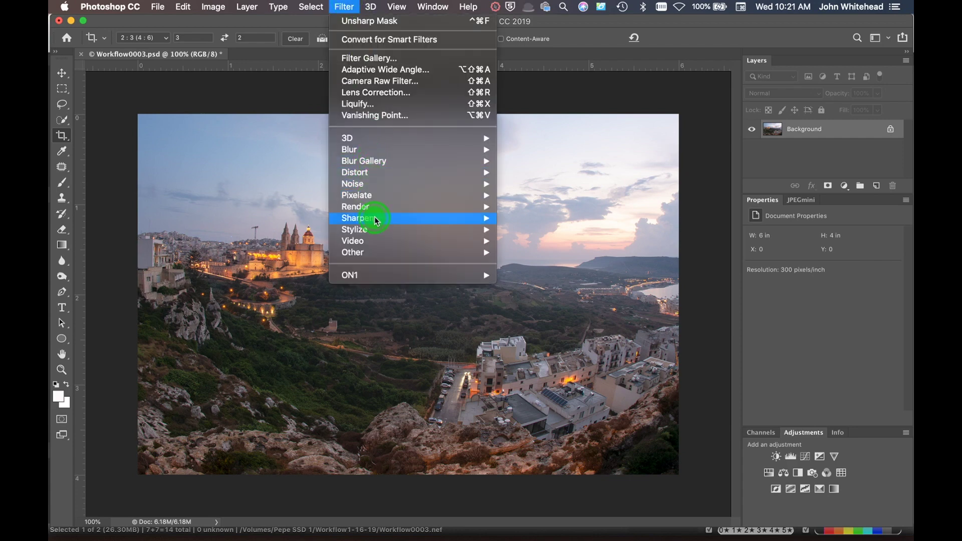
mouse_move(376, 221)
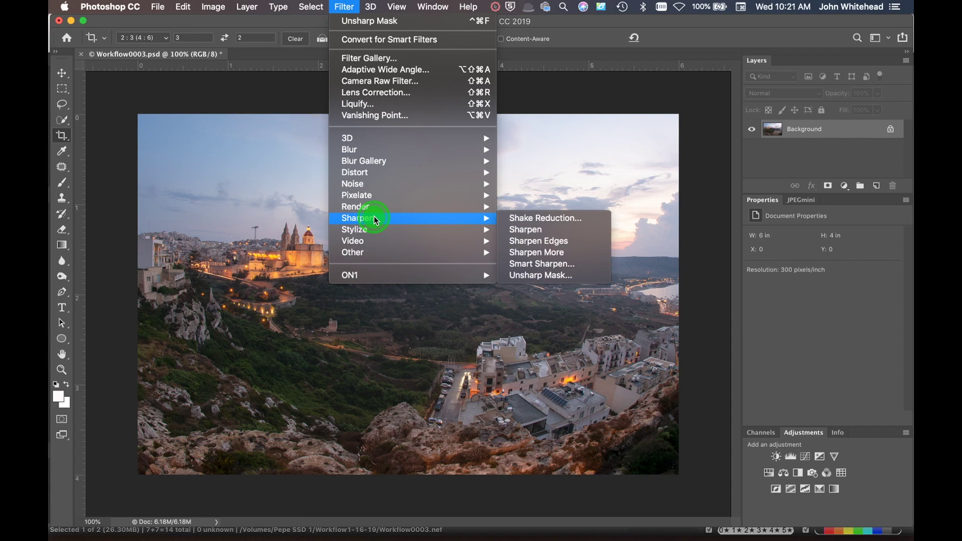
click(541, 264)
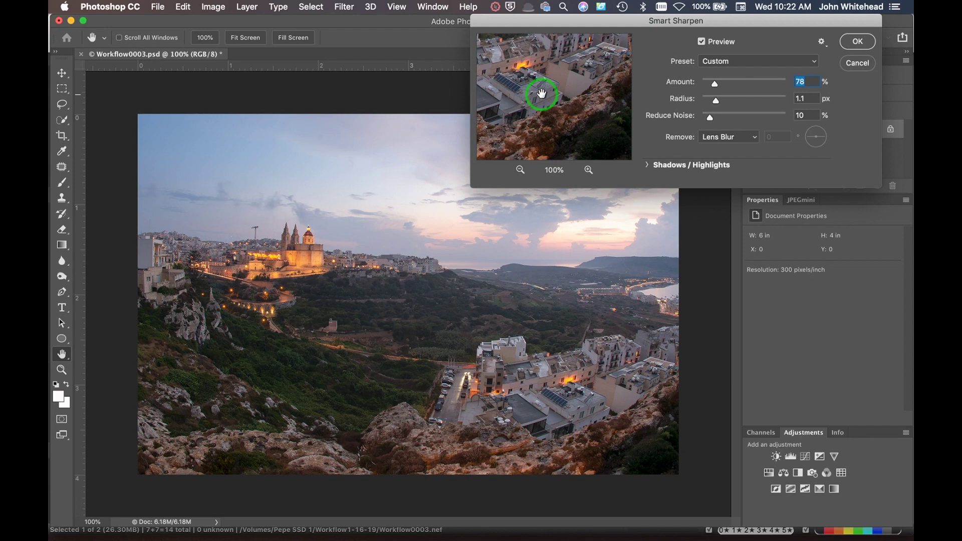
click(857, 63)
key(c)
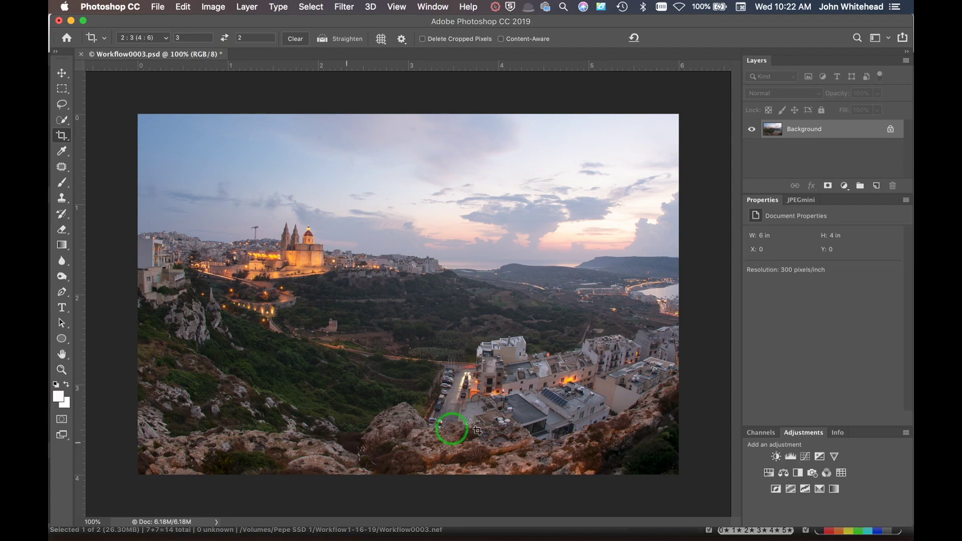
Compare the resized image at magnifications between 66.7% and 300%, returning to 100% to judge its sharpness
key(super)
key(super+minus)
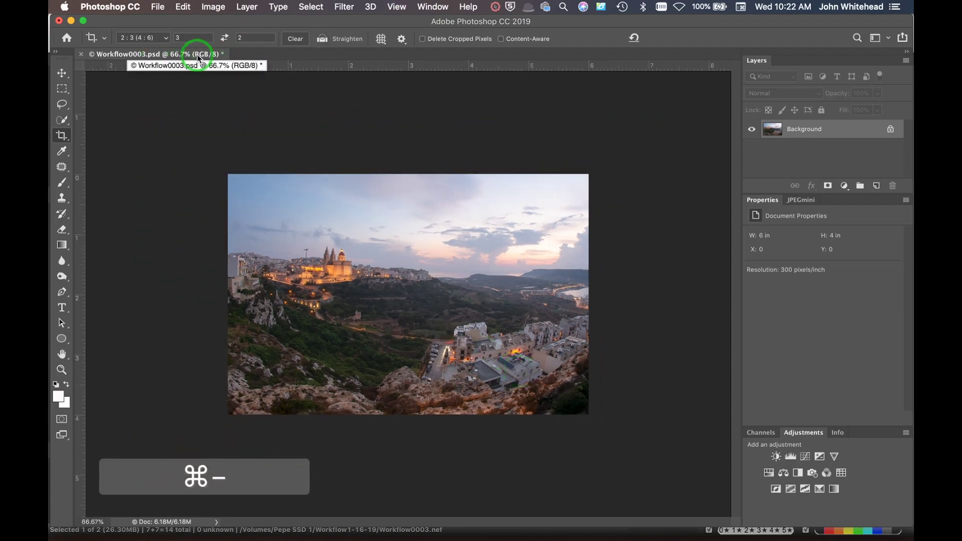
key(super+equal)
key(super+equal)
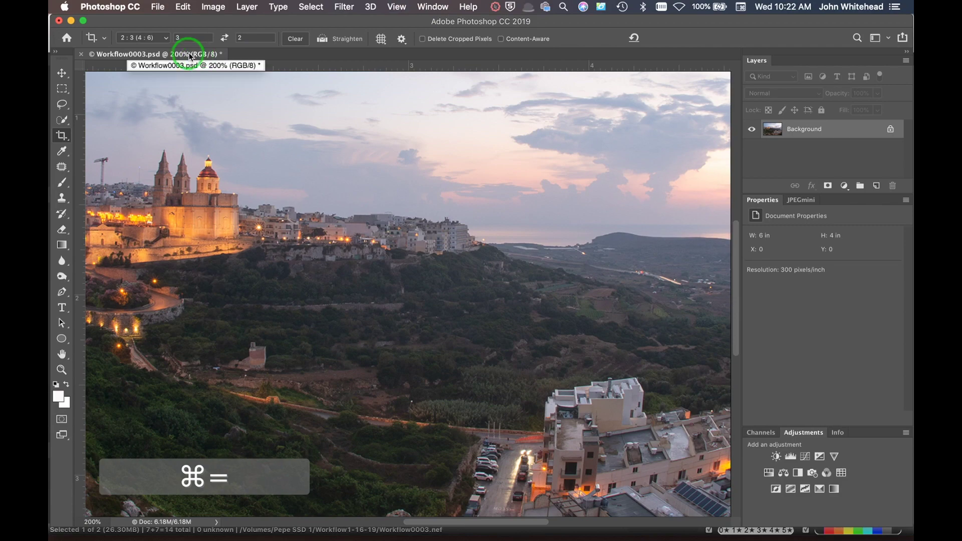
key(super+minus)
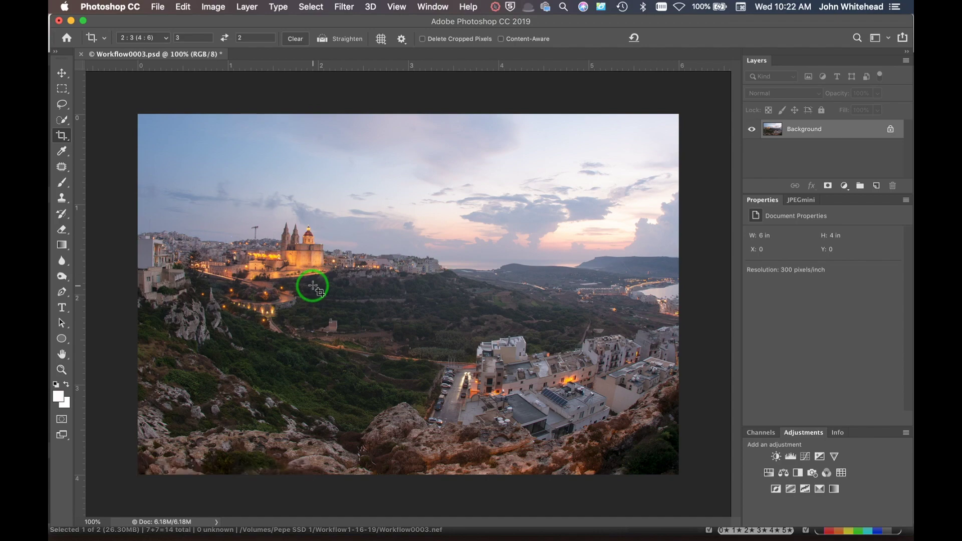
key(super+equal)
key(super+equal)
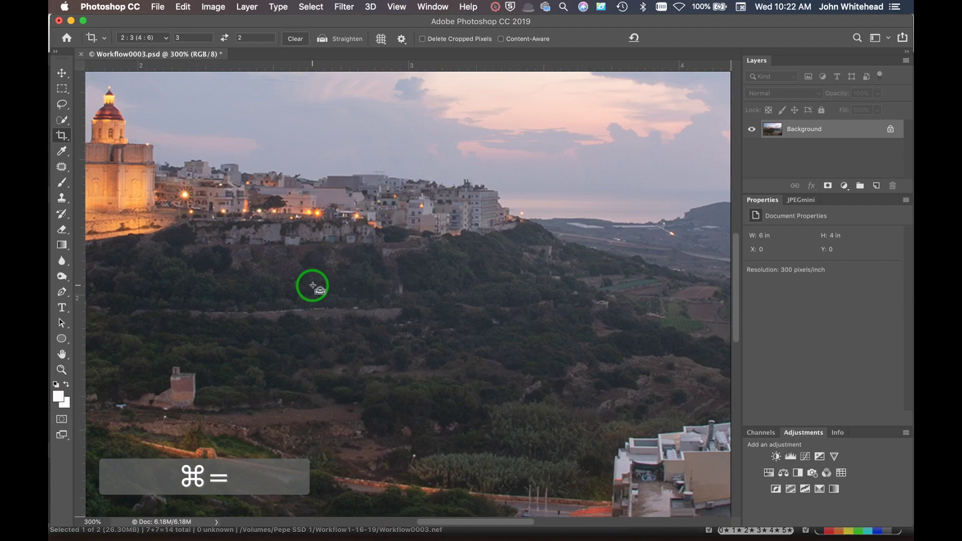
key(super+minus)
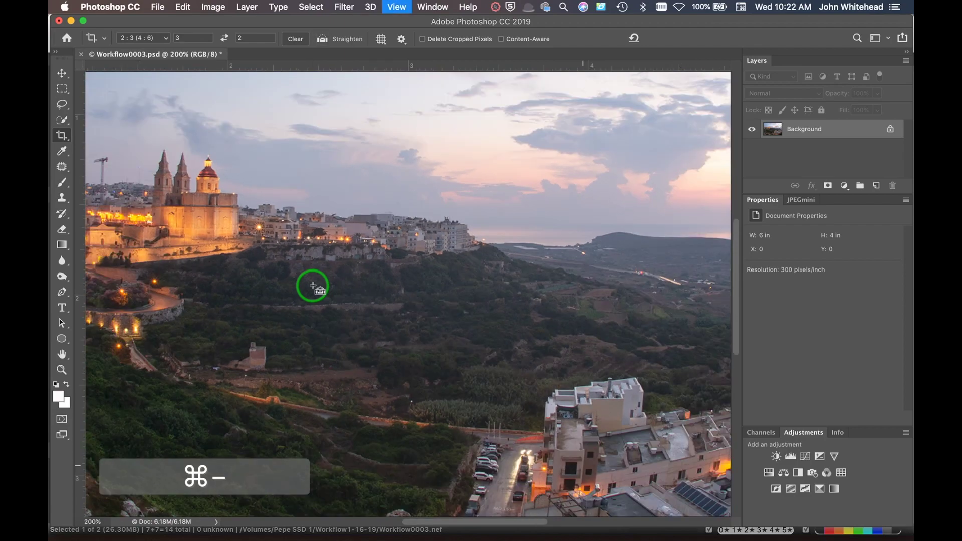
key(super+minus)
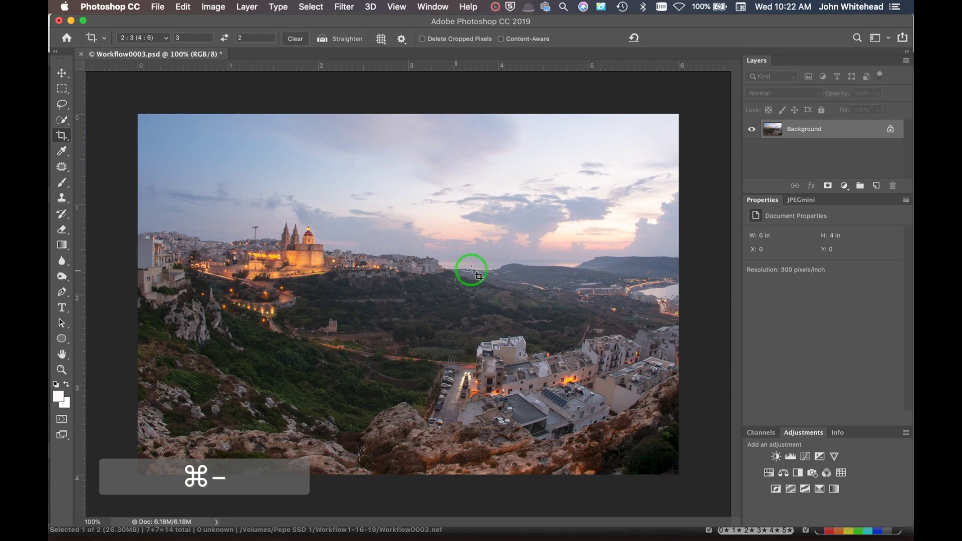
Apply Smart Sharpen to the resized photo with the Amount lowered to 53%
click(311, 6)
mouse_move(345, 7)
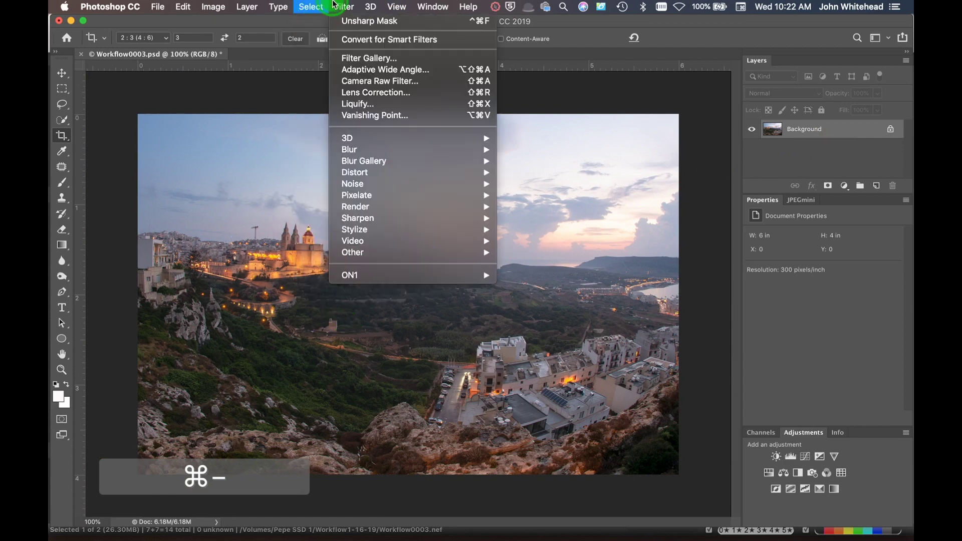
mouse_move(381, 226)
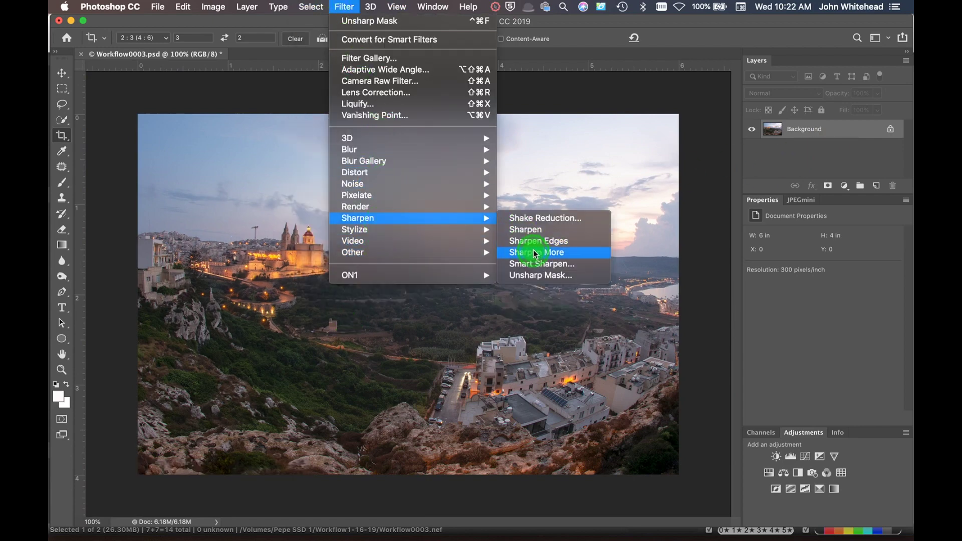
click(535, 263)
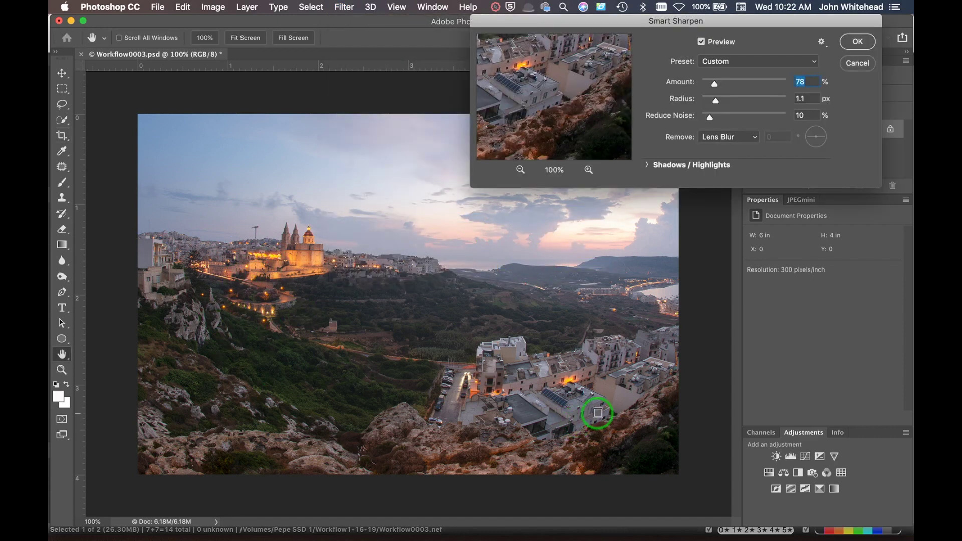
drag(714, 89, 712, 89)
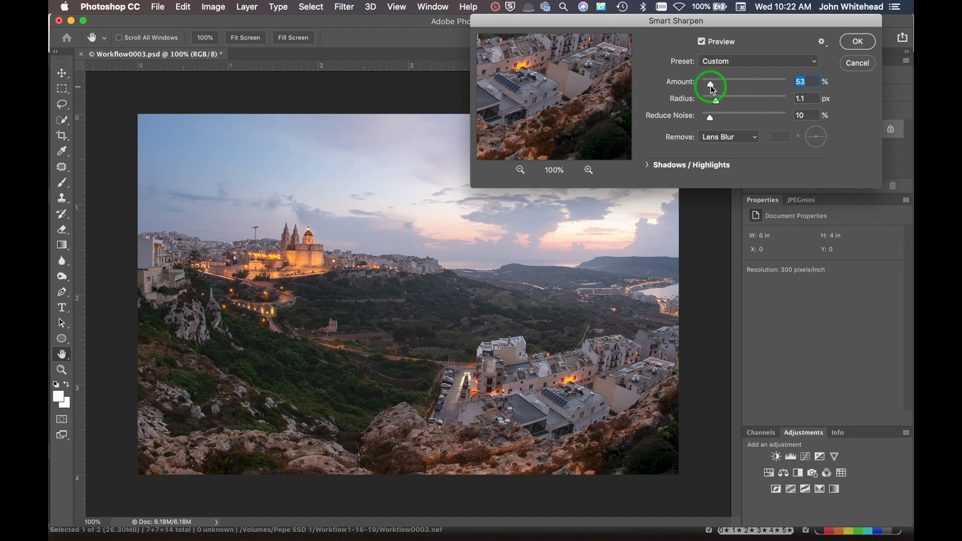
drag(712, 89, 712, 89)
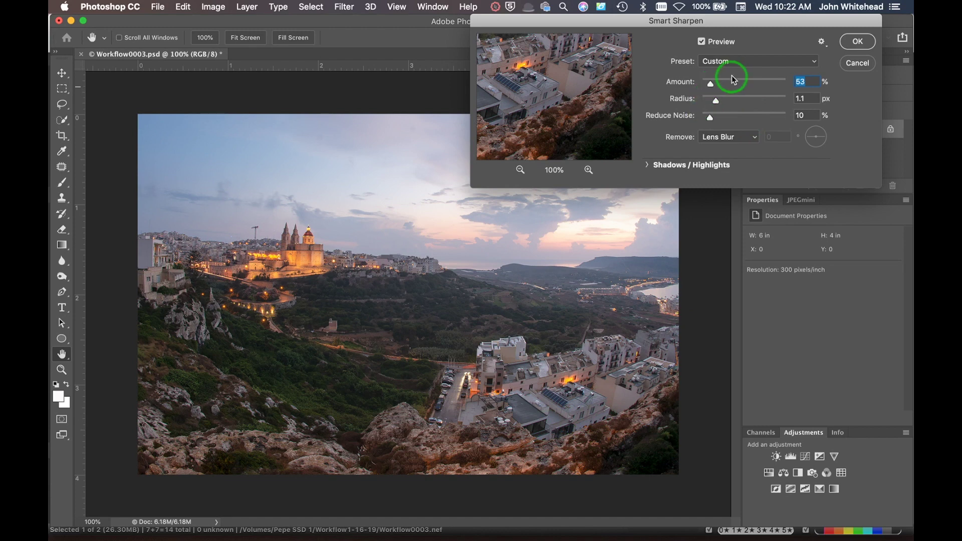
click(865, 36)
click(854, 43)
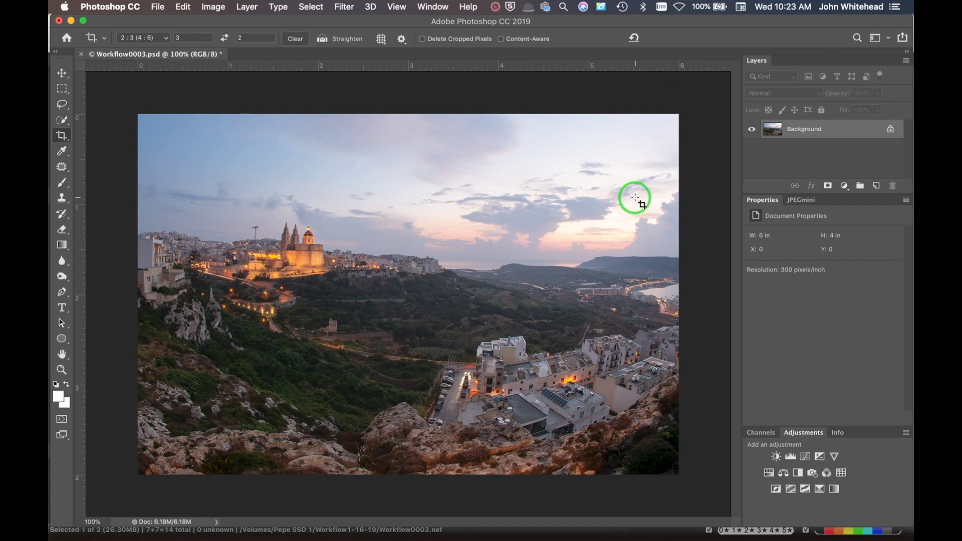
Convert the image's color profile to sRGB IEC61966-2.1 with Relative Colorimetric intent, black point compensation and dither
click(183, 6)
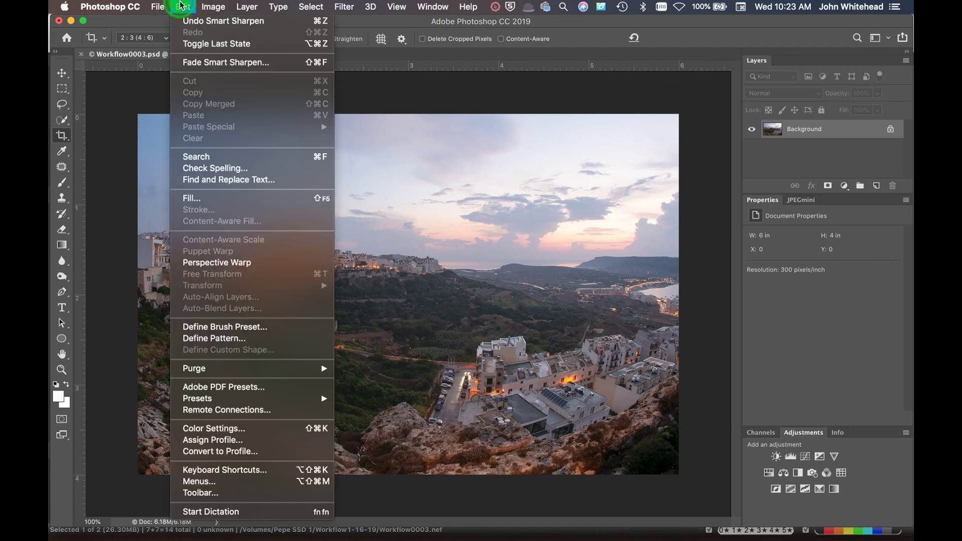
click(249, 456)
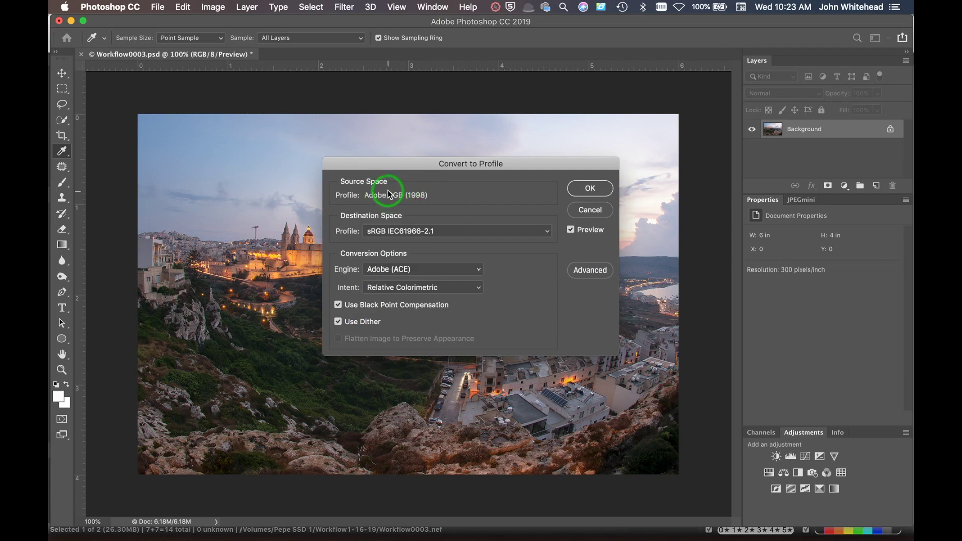
click(590, 189)
key(c)
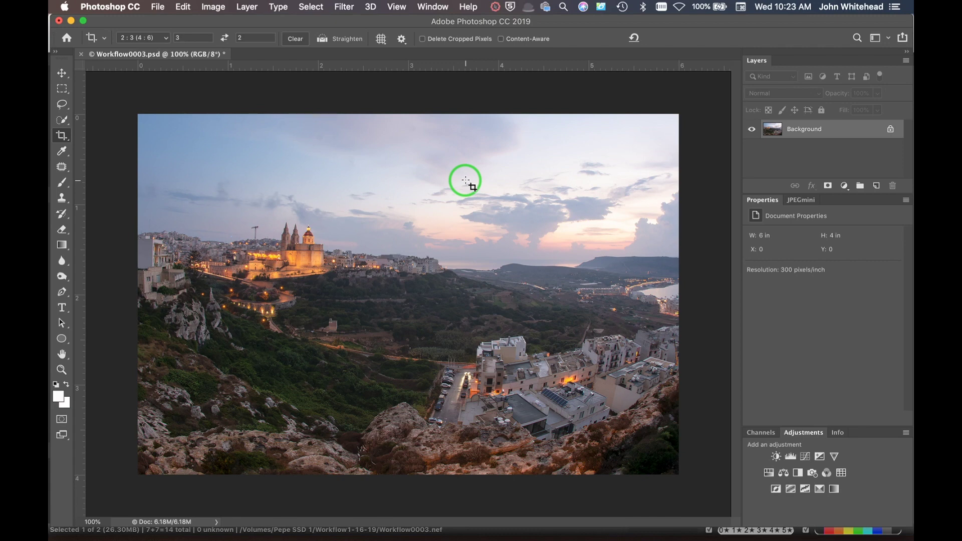
Set up a new save of the image in the Toned folder, in TIFF format with the file name Workflow0003-4X6
key(super+shift+s)
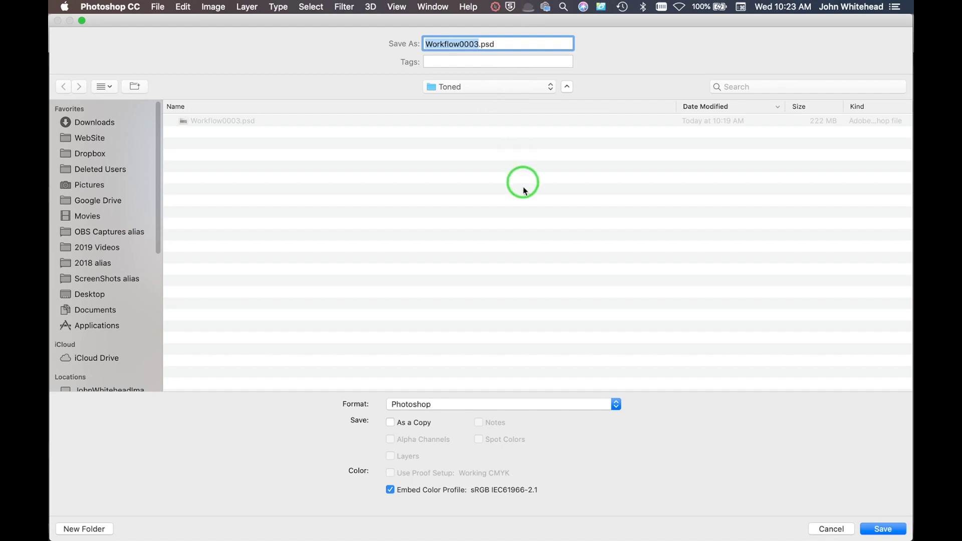
click(467, 402)
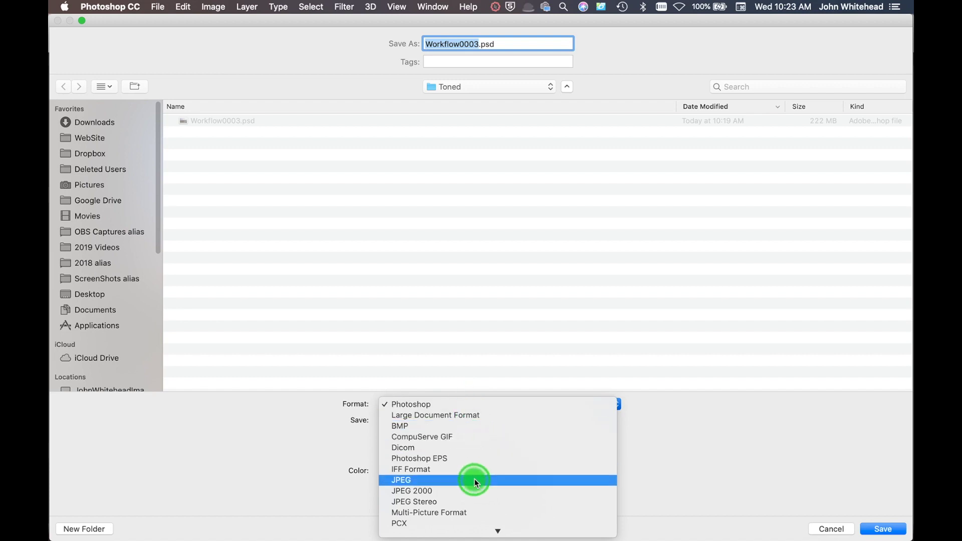
click(460, 507)
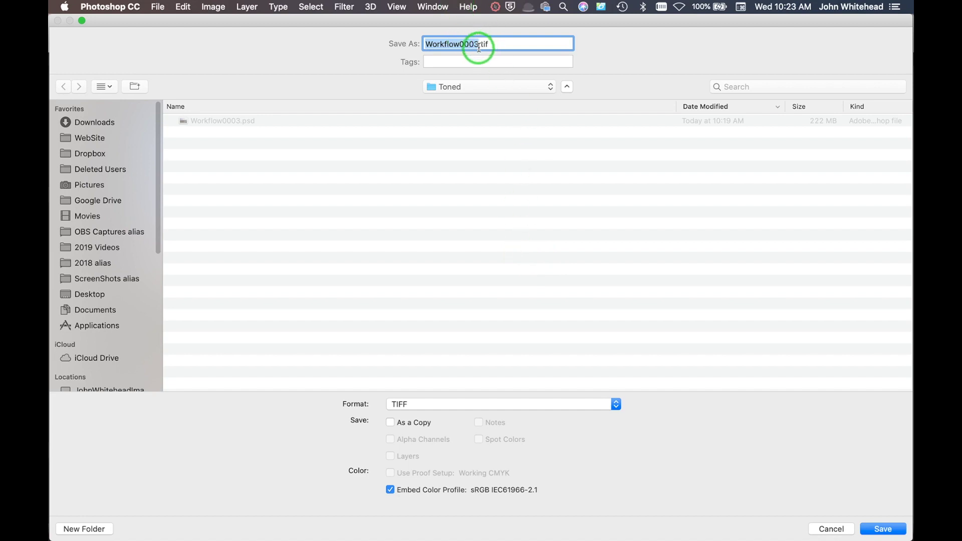
drag(478, 48, 496, 42)
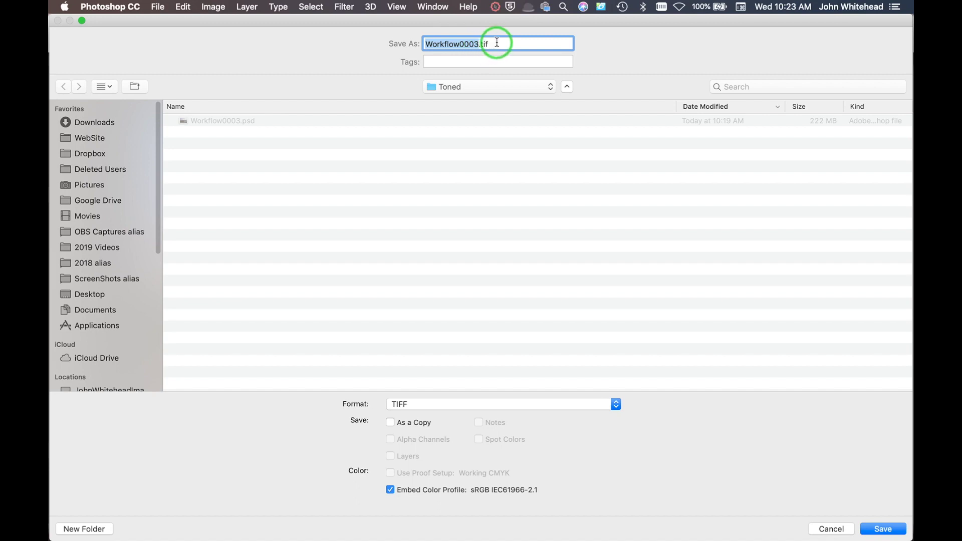
drag(496, 42, 481, 47)
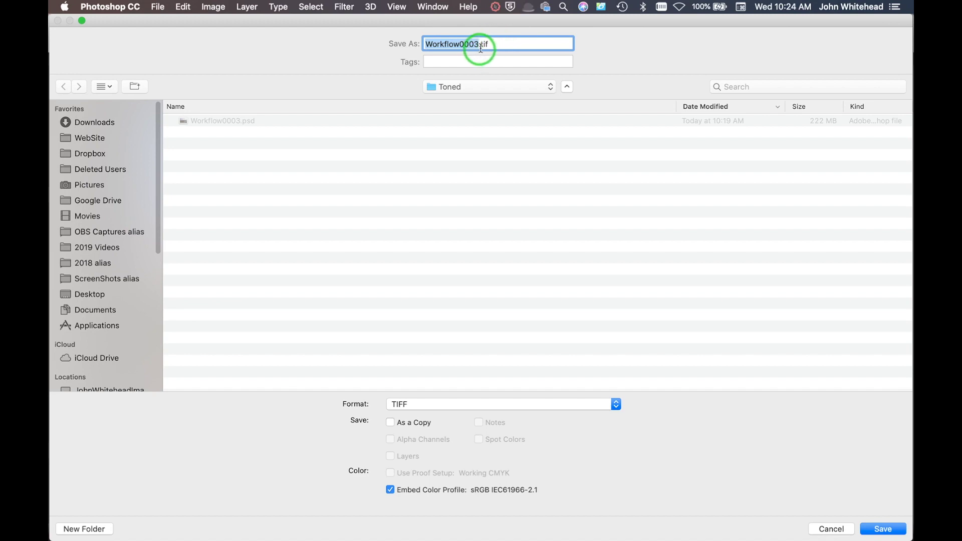
drag(481, 47, 462, 42)
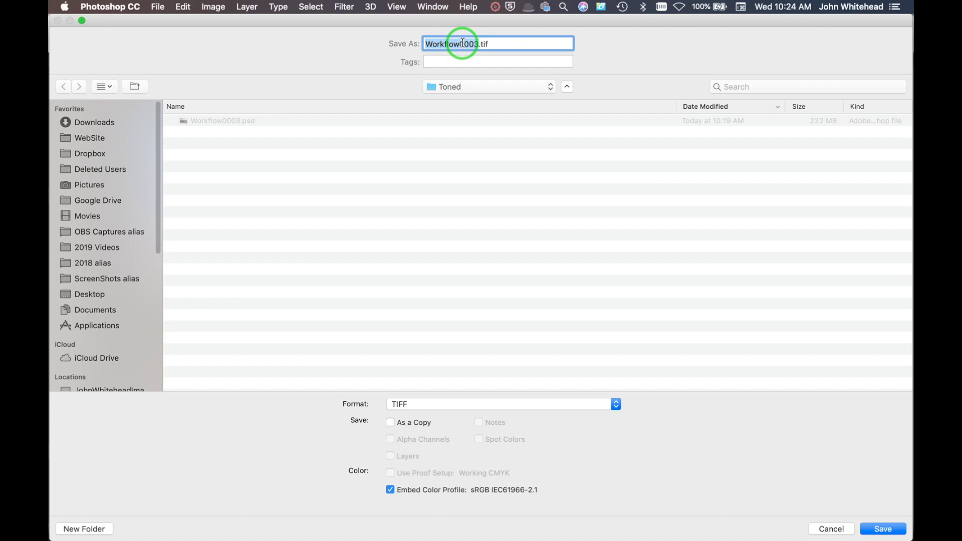
drag(461, 42, 470, 52)
key(Right)
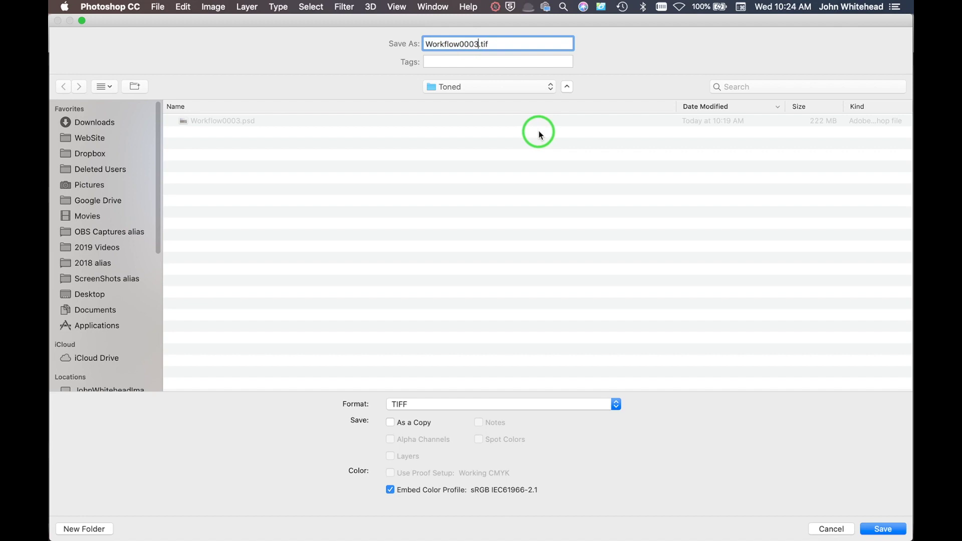
text(-4)
key(shift)
text(X)
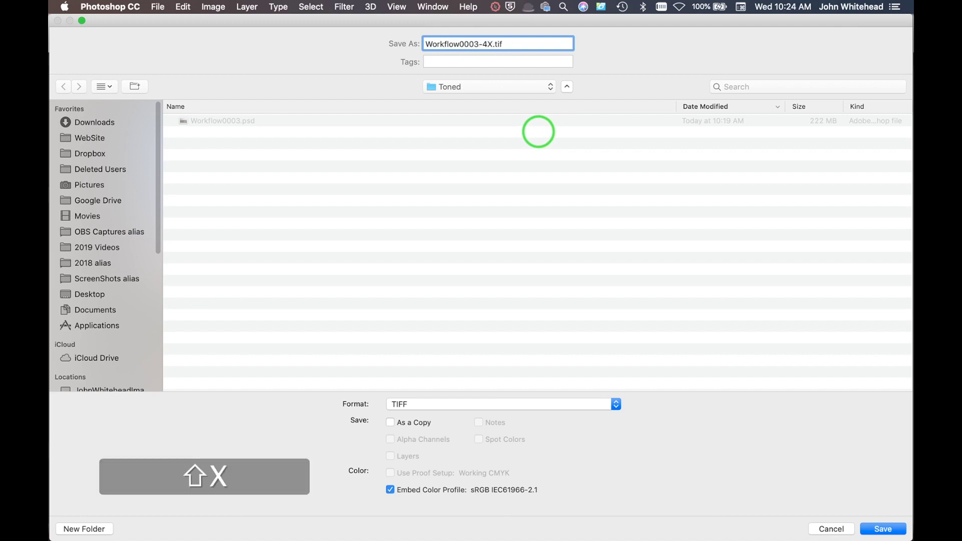
text(6)
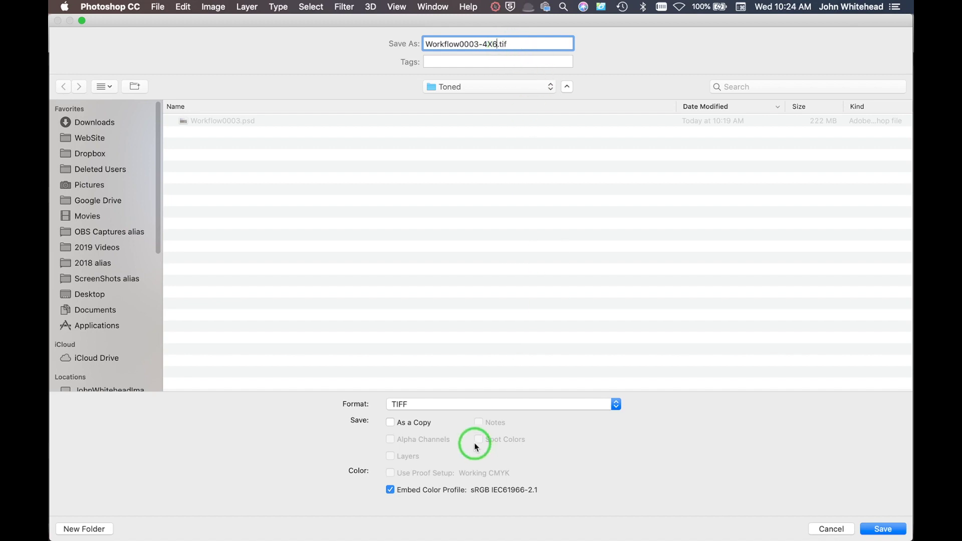
Try JPEG as the format, return to TIFF, and save the file with no image compression, interleaved pixels and Macintosh byte order
click(458, 407)
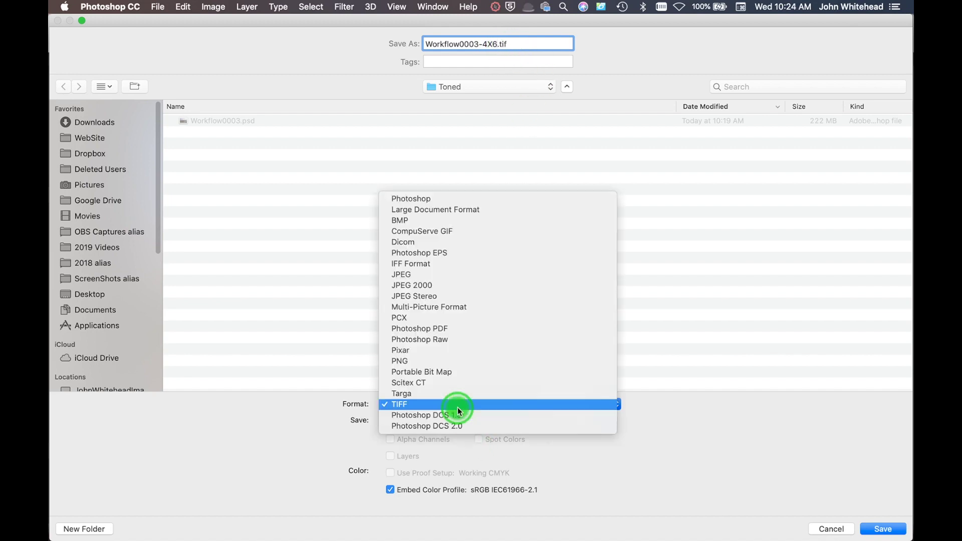
click(471, 273)
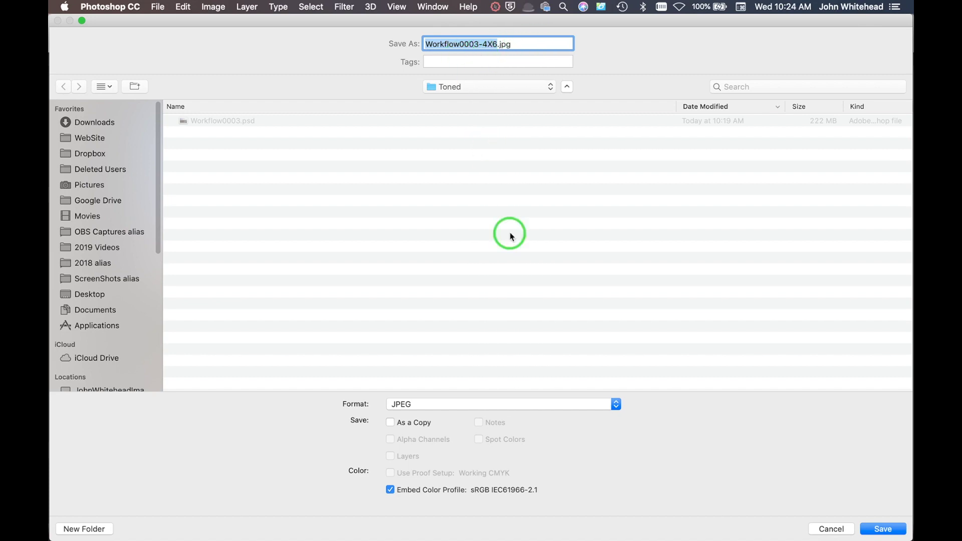
drag(484, 405, 485, 509)
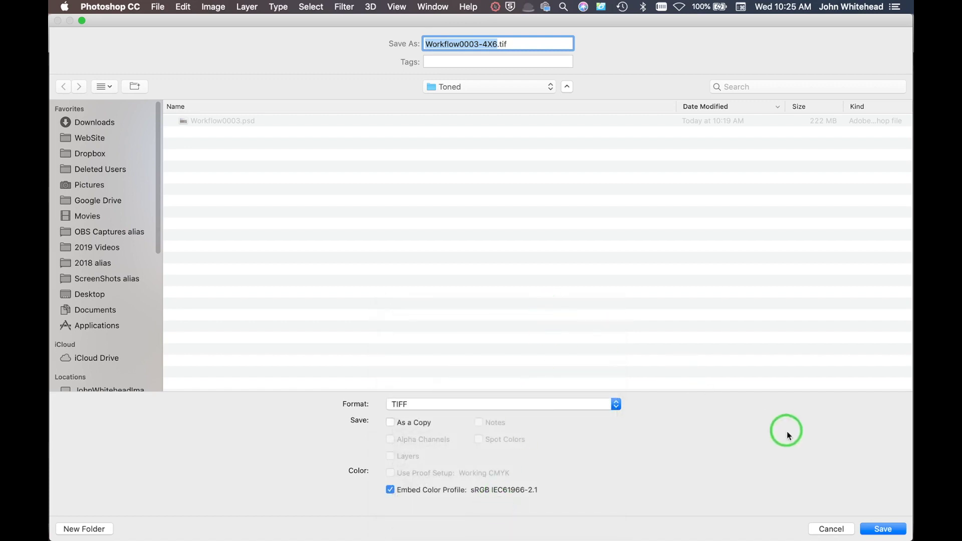
click(881, 530)
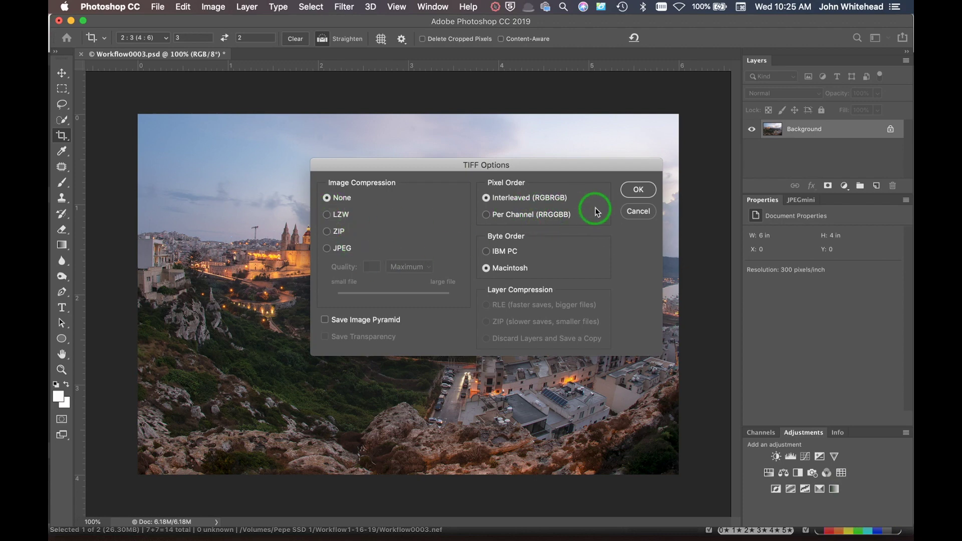
click(637, 190)
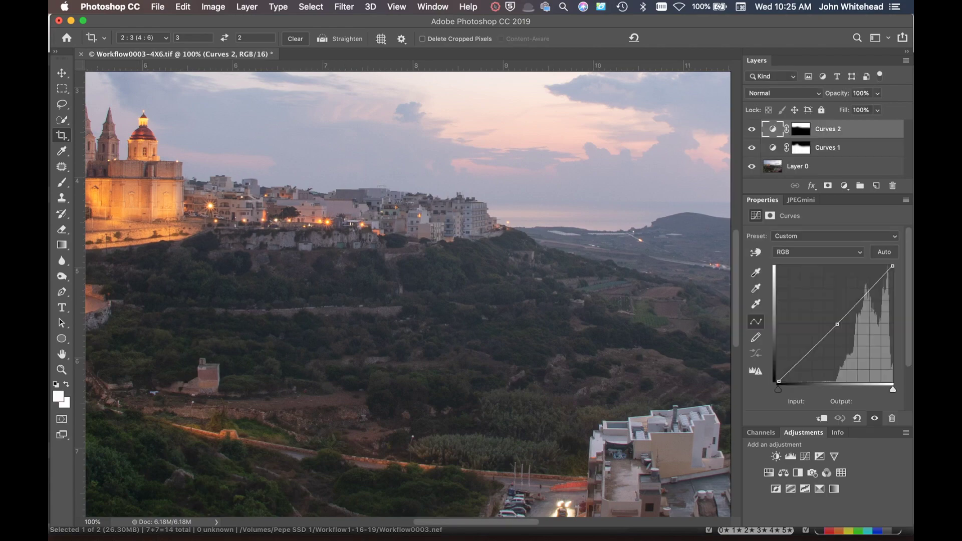
Undo the output changes back to the full-size layered 16-bit version with both Curves layers, viewed at 33.3%
key(super)
key(super+minus)
key(super+minus)
key(super+minus)
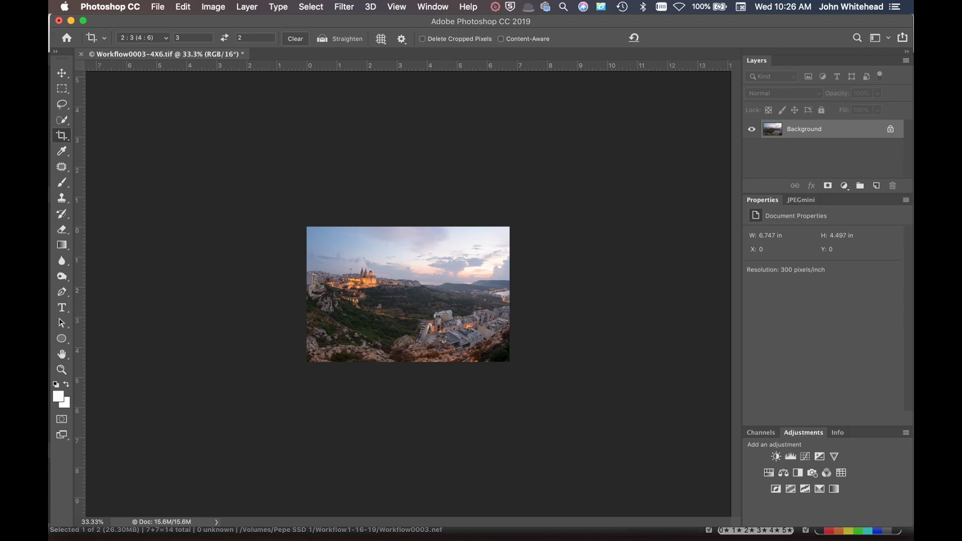
key(super+z)
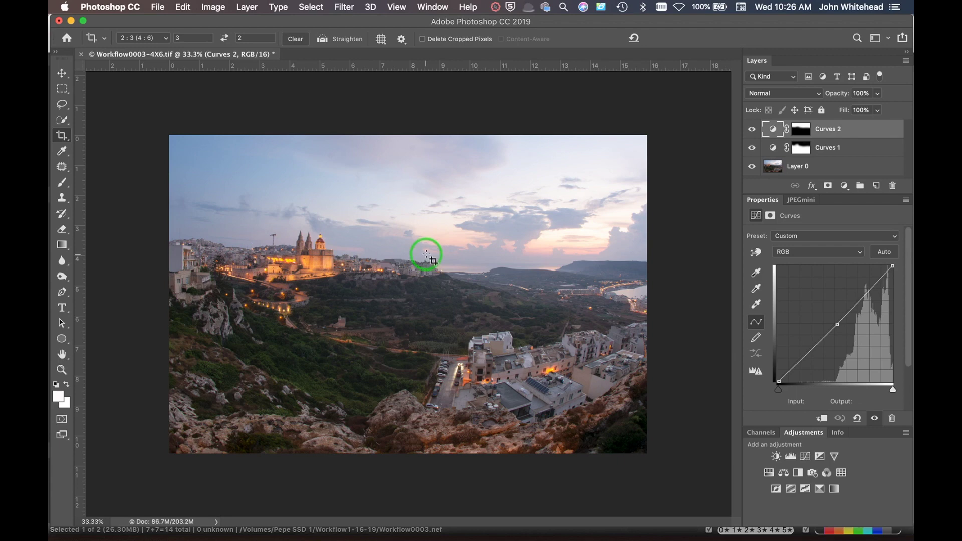
Flatten the layered image and convert it to 8 bits per channel
click(247, 7)
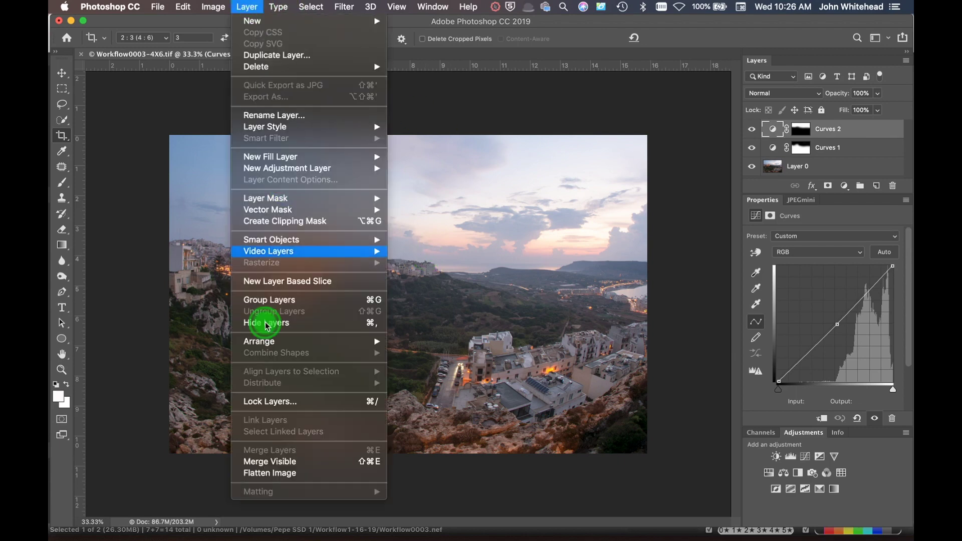
click(271, 476)
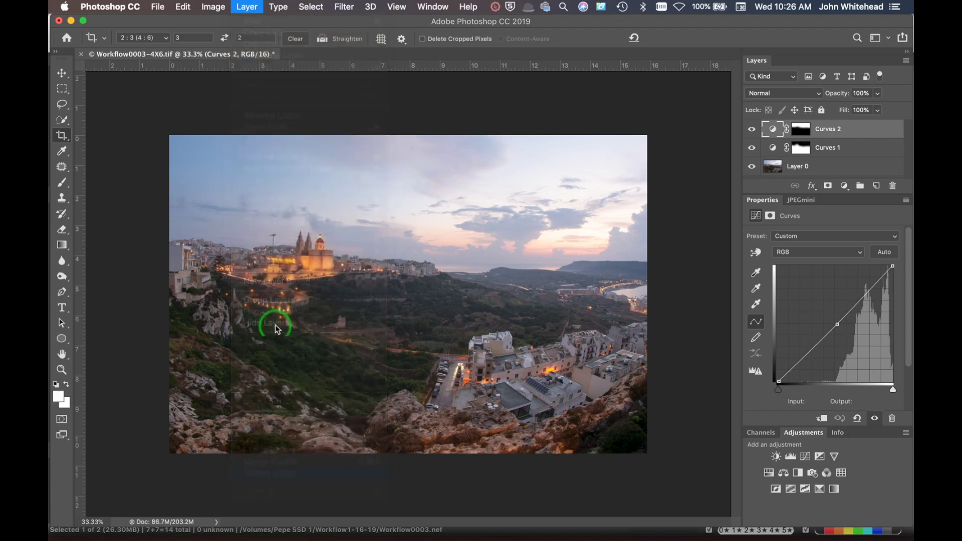
click(213, 7)
mouse_move(221, 25)
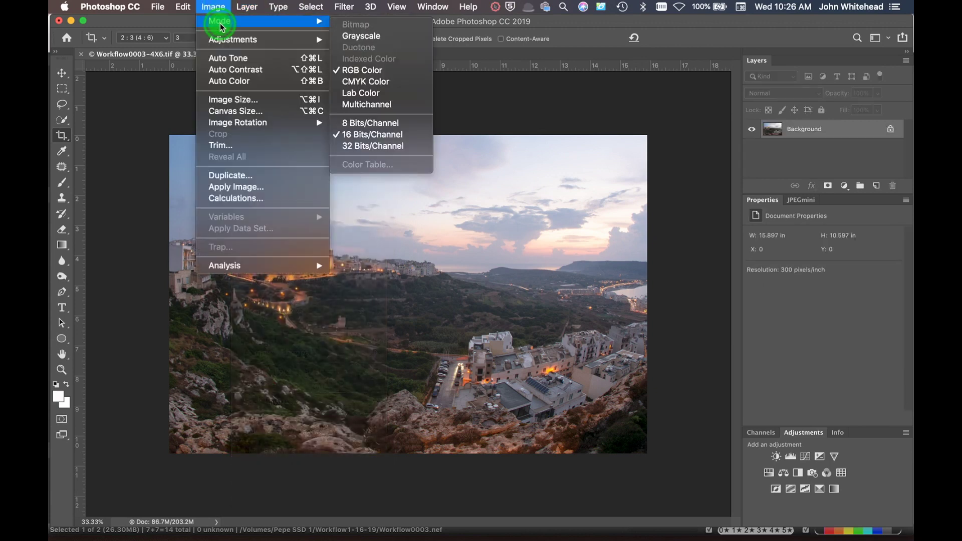
click(380, 124)
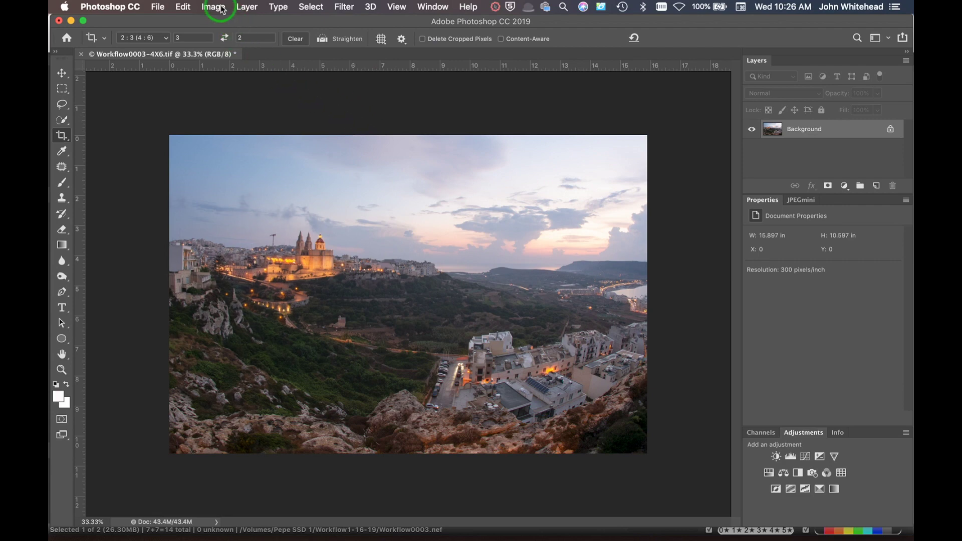
Resize the flattened image to 1500 pixels wide with proportions linked, using pixels as the unit
click(214, 6)
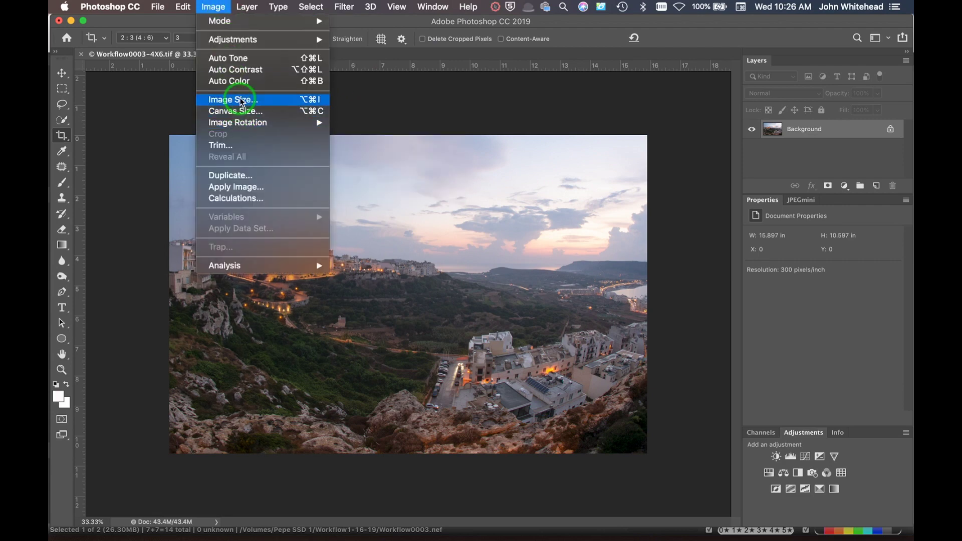
click(265, 101)
click(647, 184)
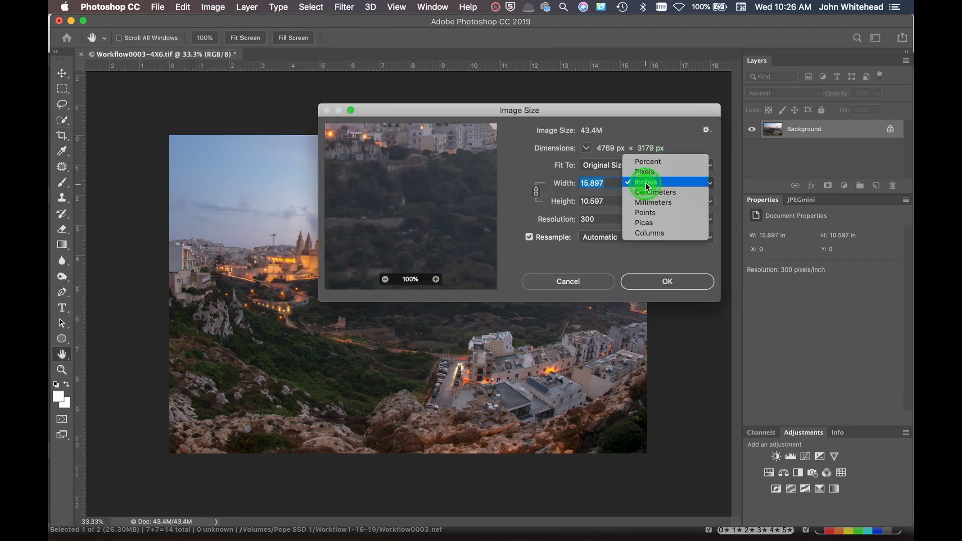
click(653, 171)
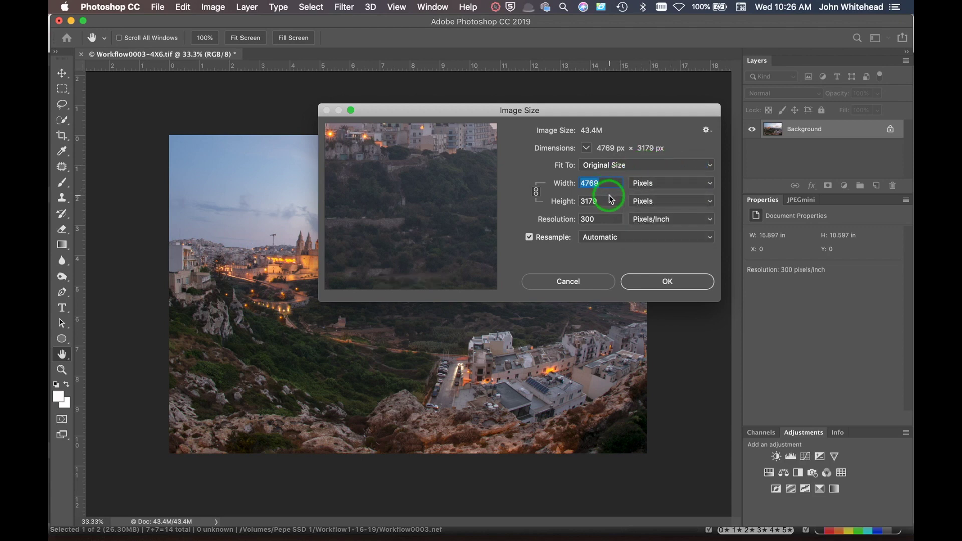
text(1)
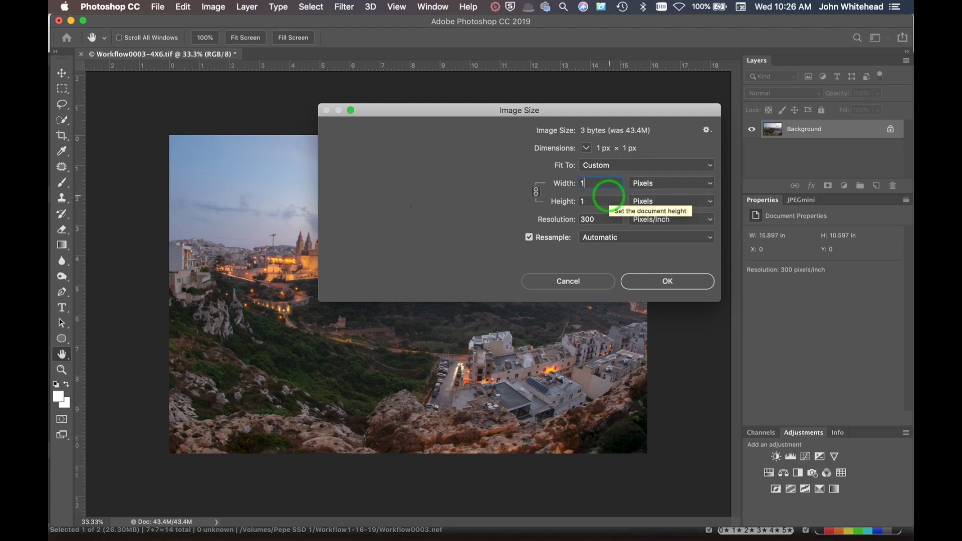
text(500)
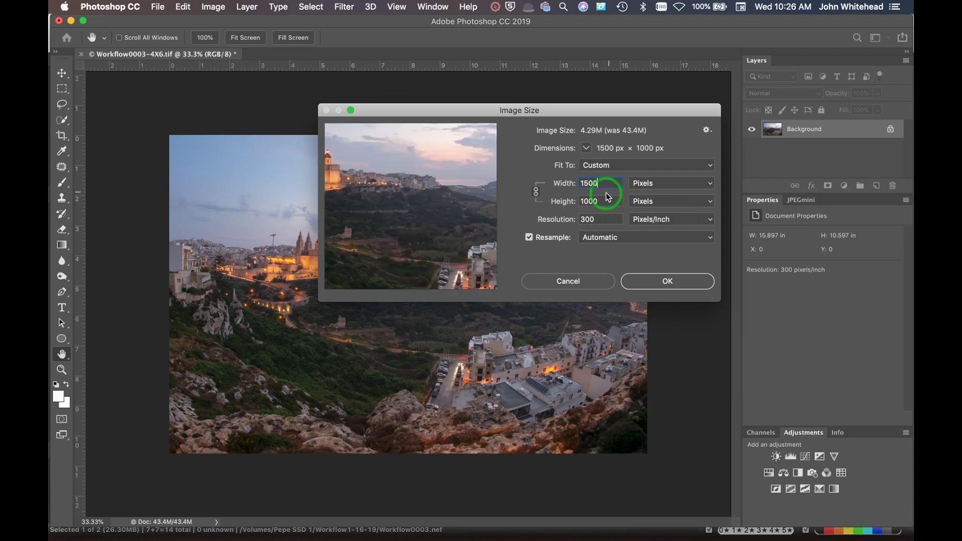
click(674, 285)
key(c)
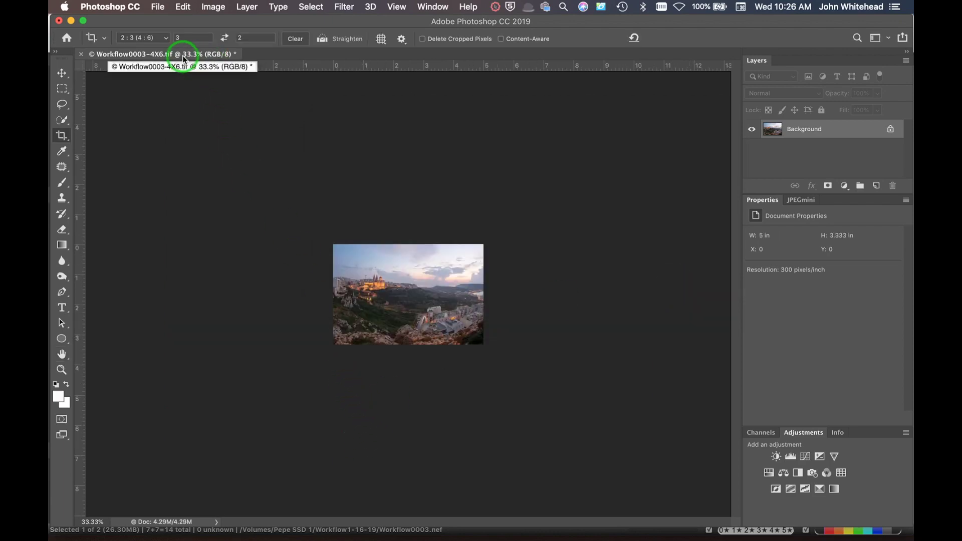
Apply Smart Sharpen to the resized image with amount 35%, radius 1.1 px, reduce noise 10% and Lens Blur removal, judging it at 100%
key(super+equal)
key(super+equal)
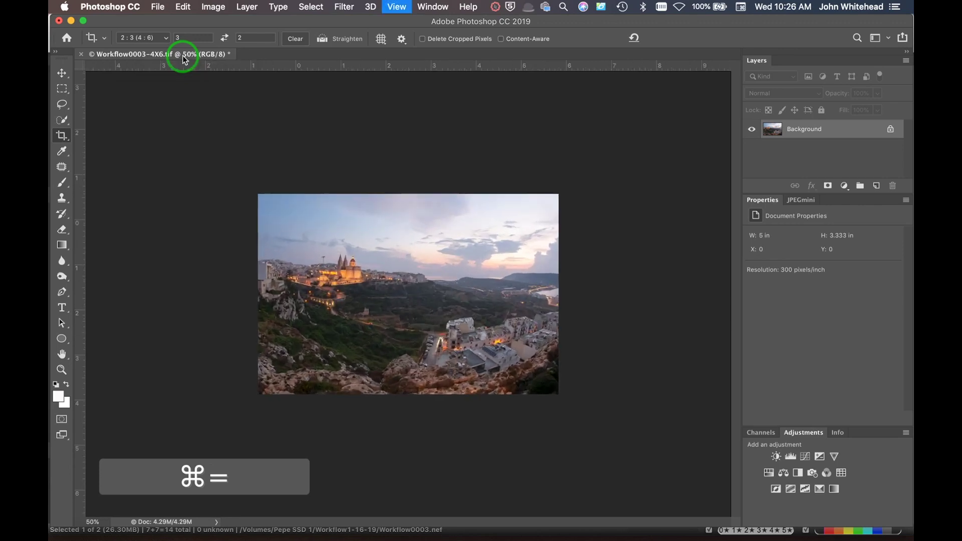
key(super+equal)
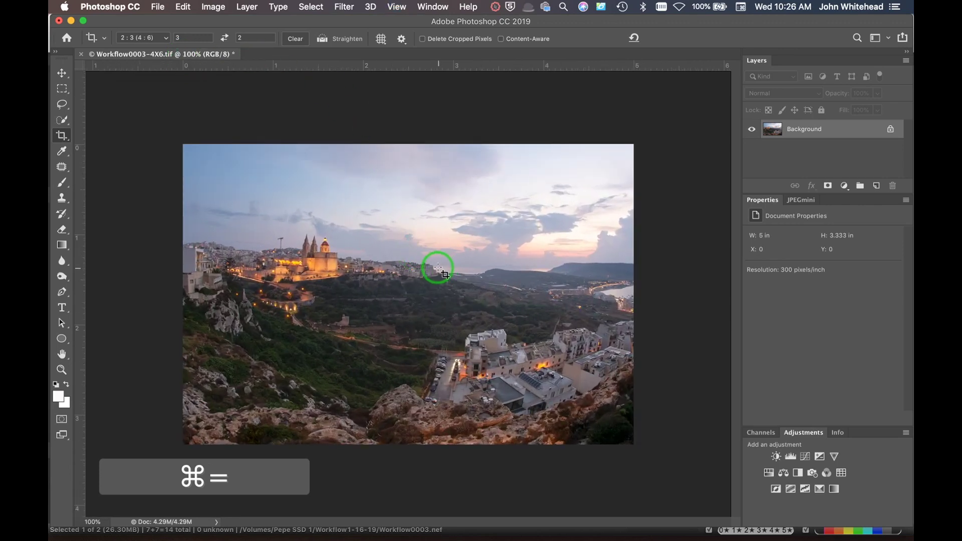
click(343, 6)
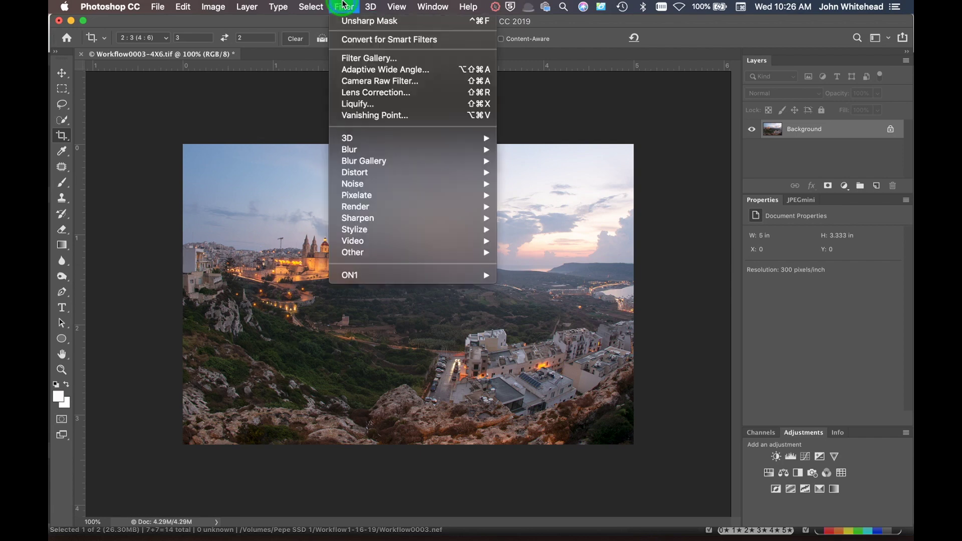
drag(344, 4, 590, 263)
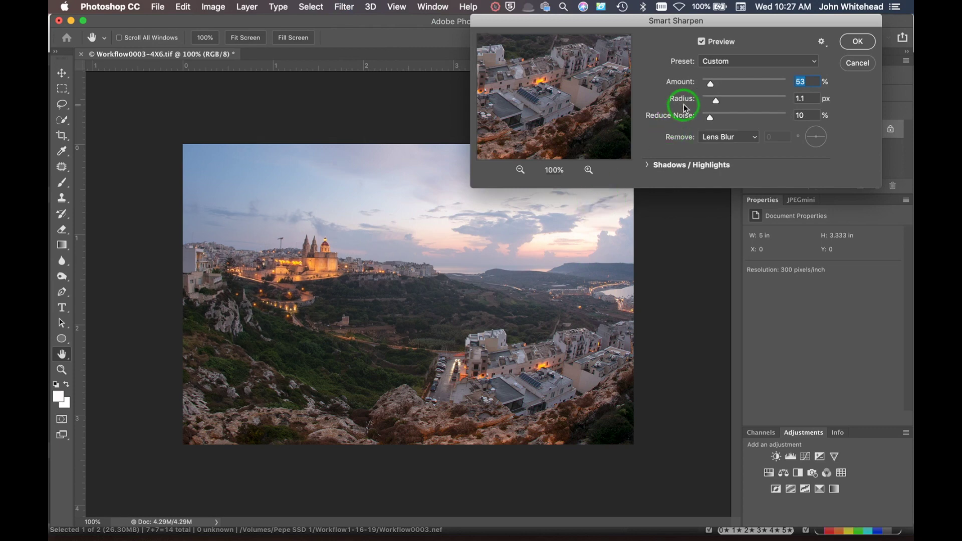
drag(711, 86, 711, 88)
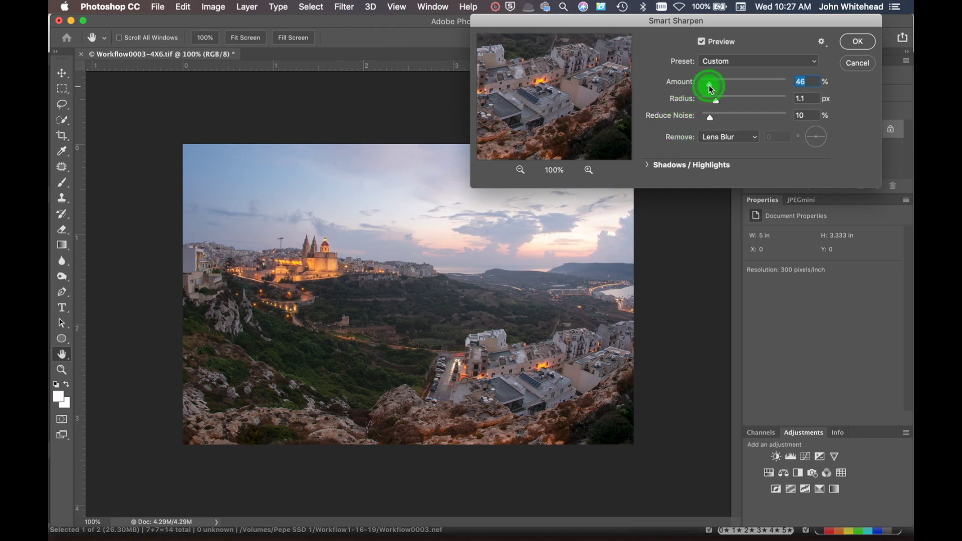
drag(708, 90, 708, 89)
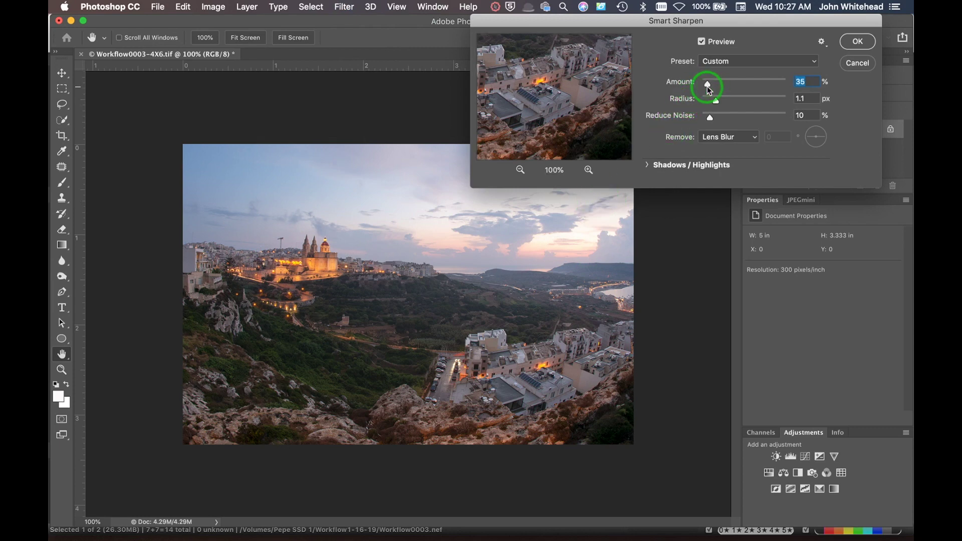
click(858, 41)
key(c)
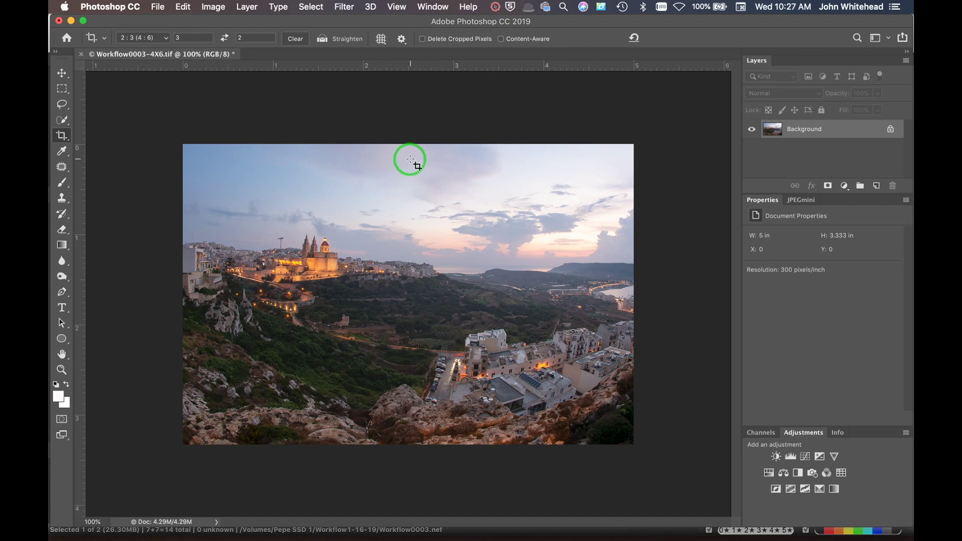
Convert the image to the sRGB IEC61966-2.1 profile with relative colorimetric intent, black point compensation and dither
click(184, 6)
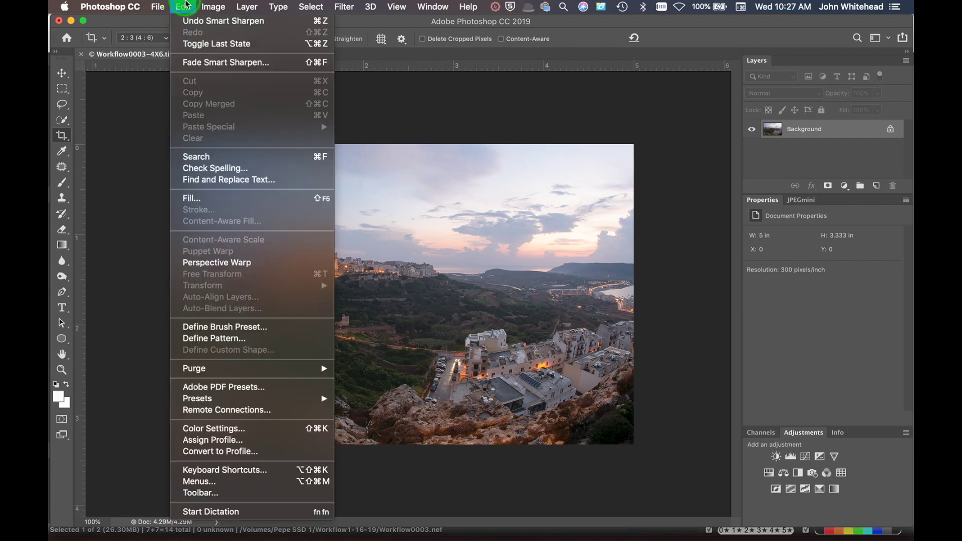
click(208, 451)
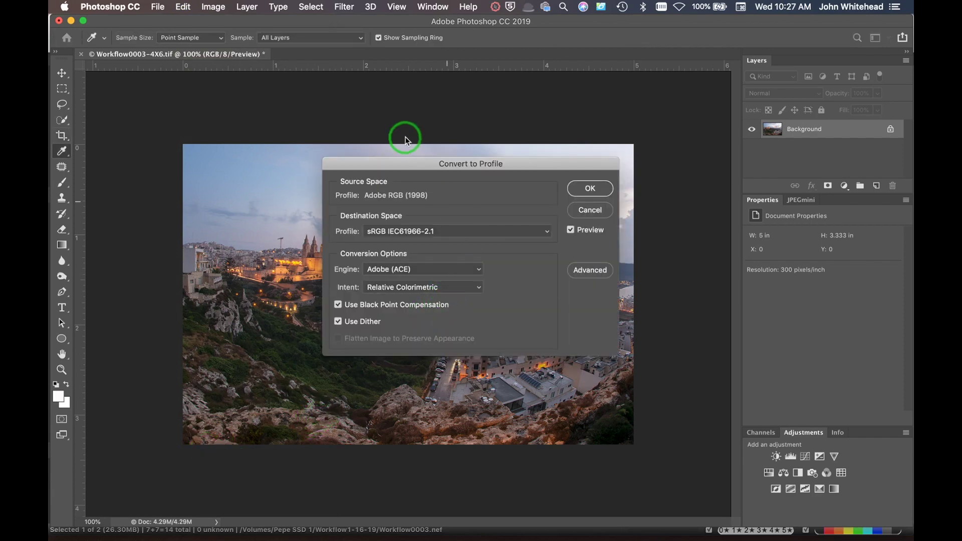
click(590, 189)
key(c)
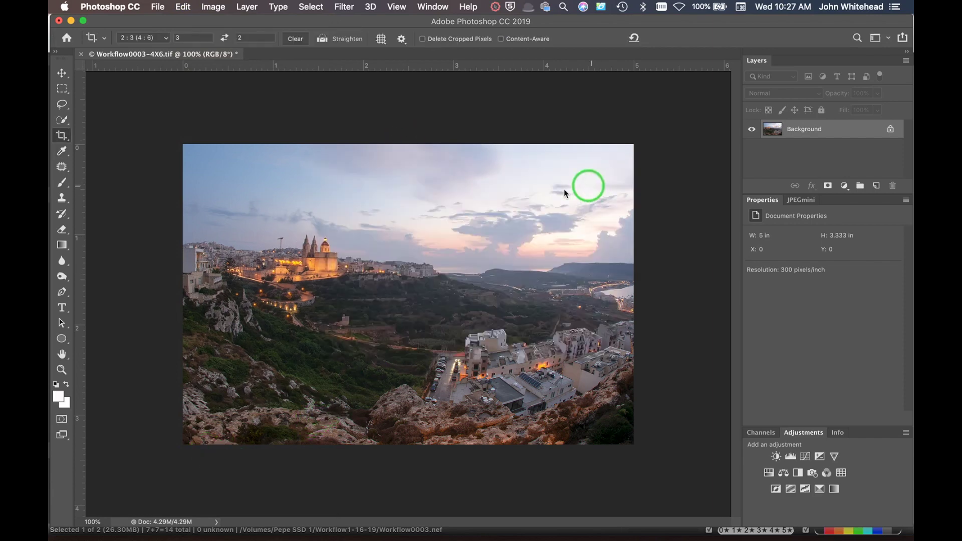
click(159, 8)
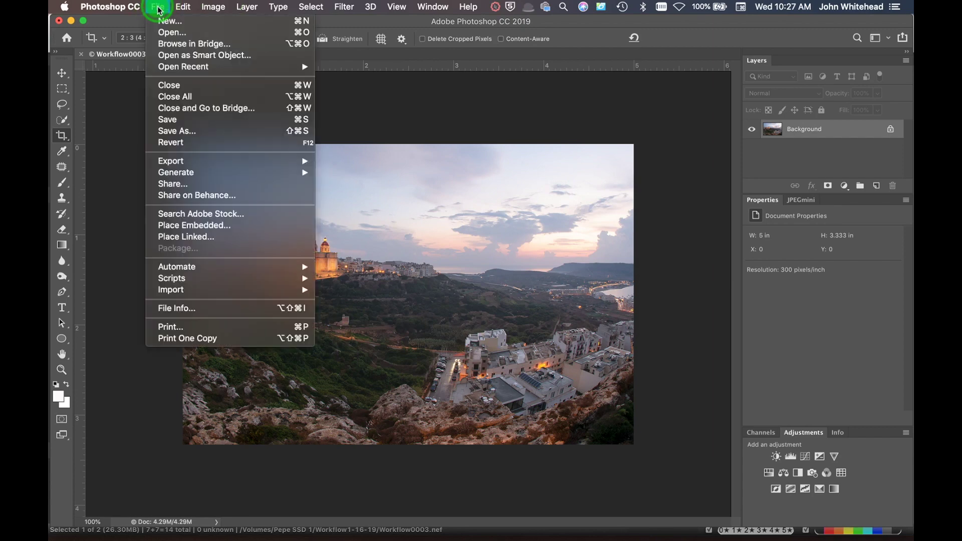
click(181, 131)
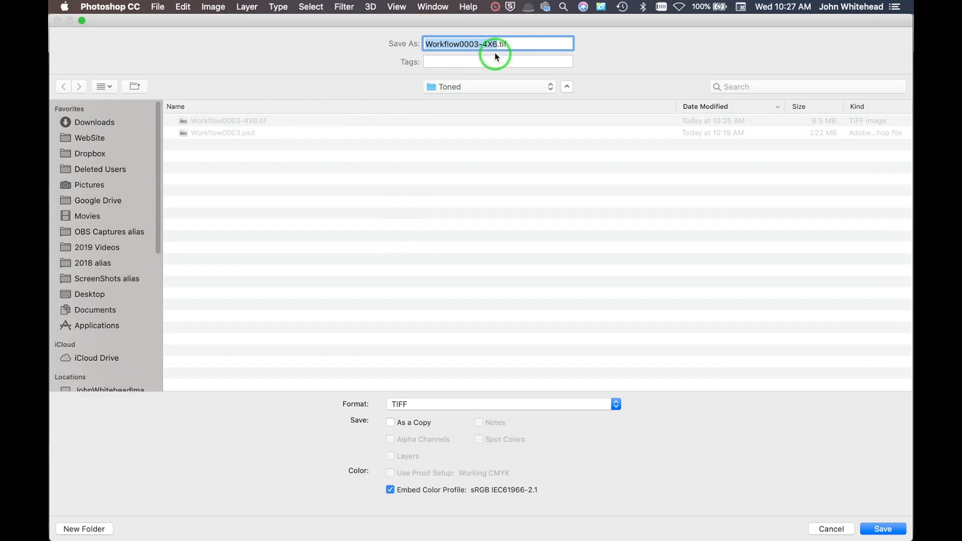
click(498, 45)
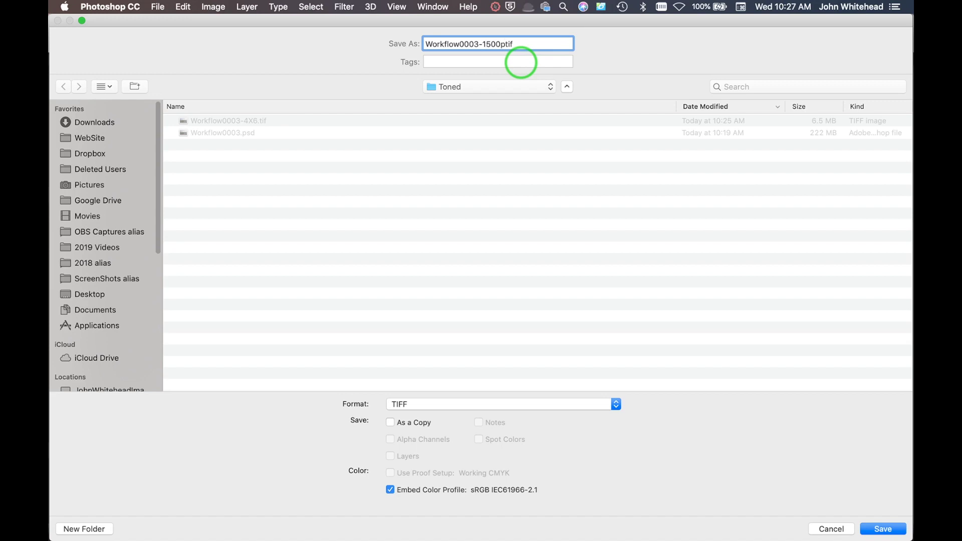
click(499, 45)
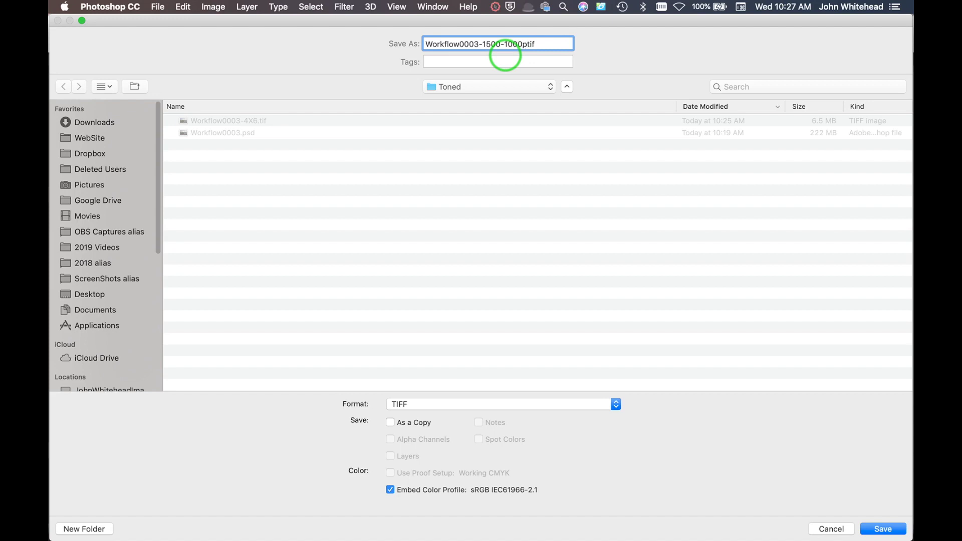
Choose JPEG as the file format and save at Maximum quality 12 with the Baseline ("Standard") option
click(534, 410)
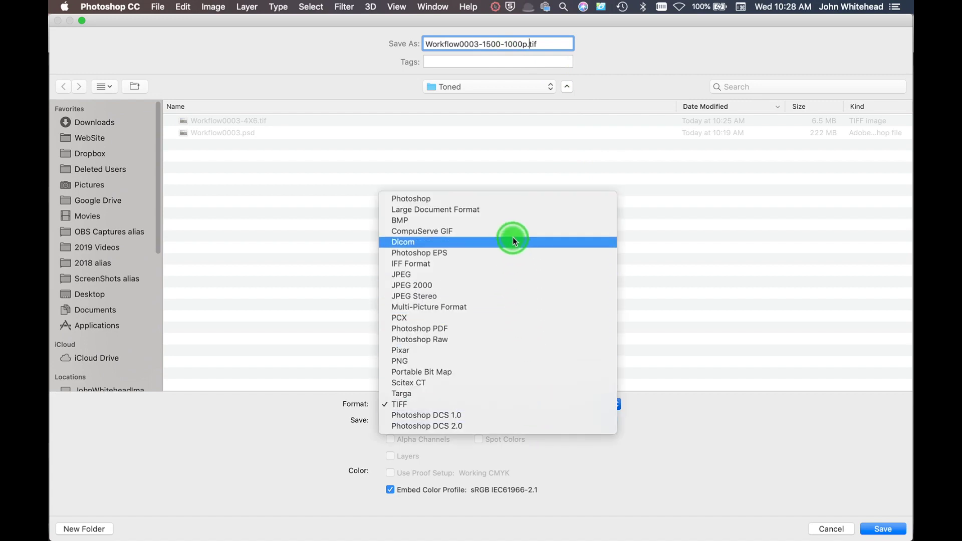
click(515, 274)
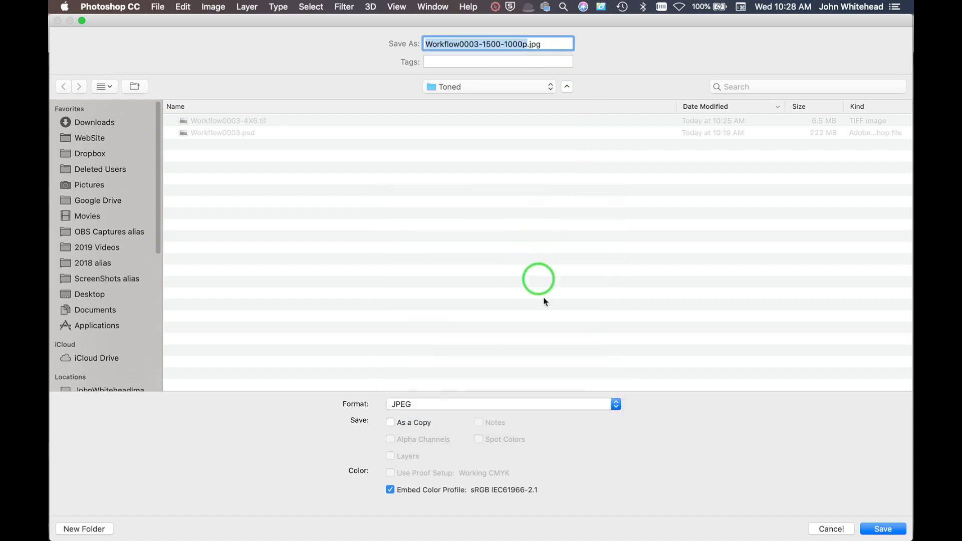
click(547, 404)
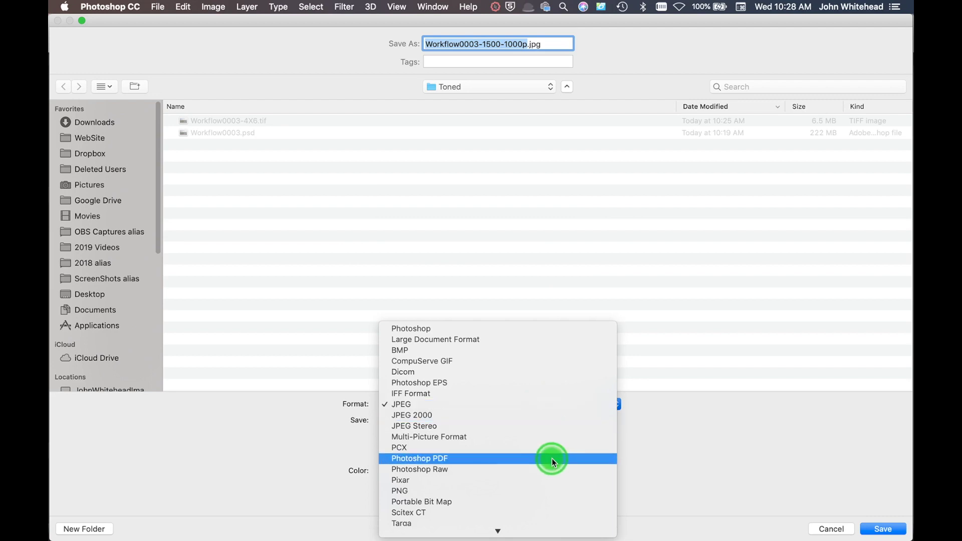
click(714, 243)
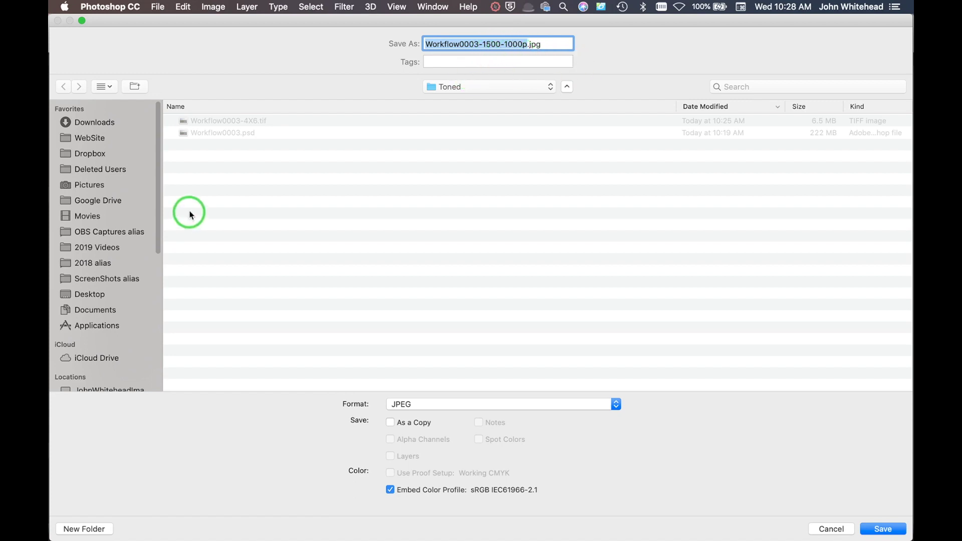
click(881, 527)
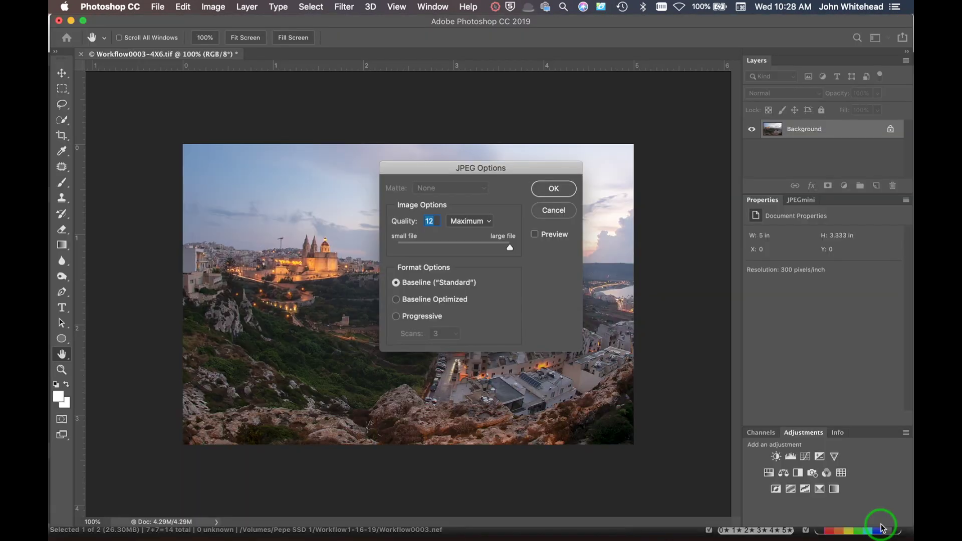
click(556, 188)
key(c)
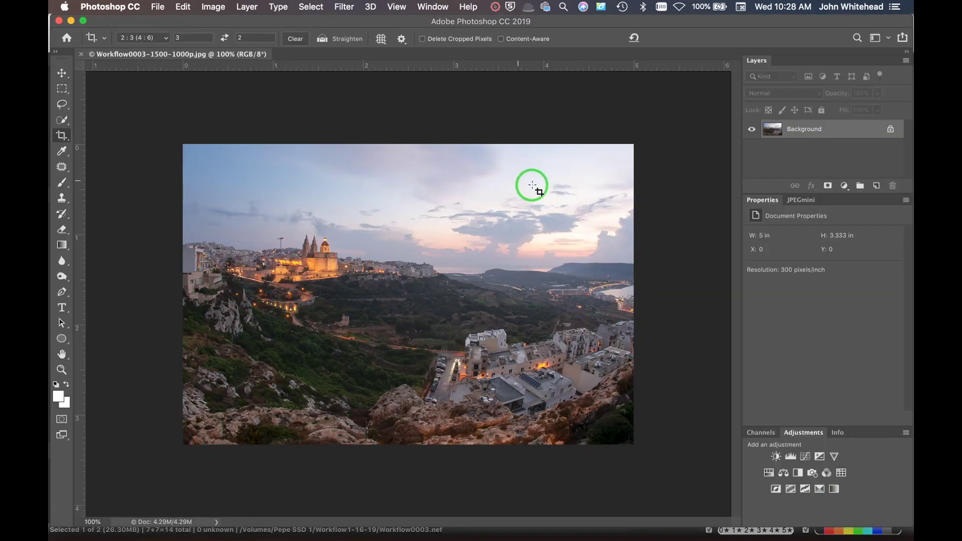
Switch to Finder, examine the saved files in the Toned folder inside Workflow1-16-19, and close the window
mouse_move(72, 60)
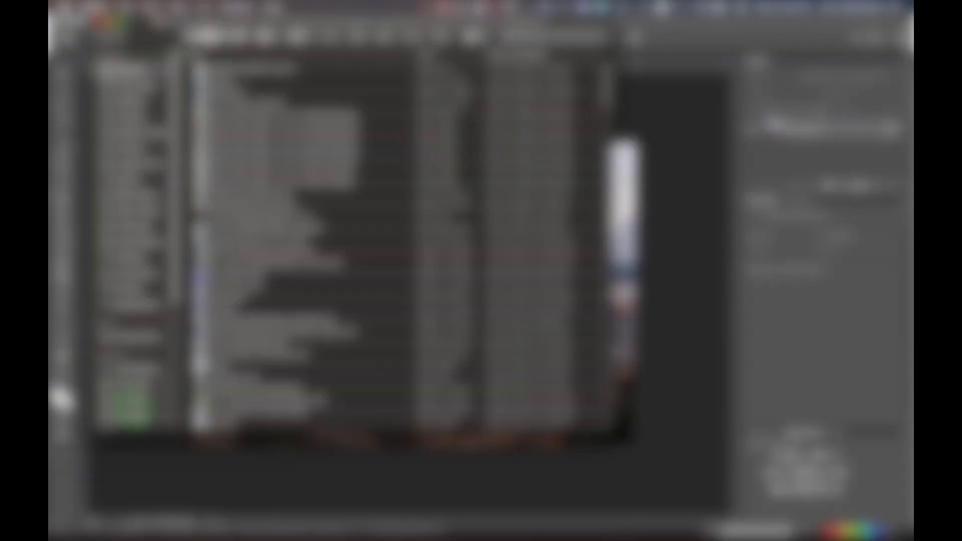
scroll(133, 398, down, 2)
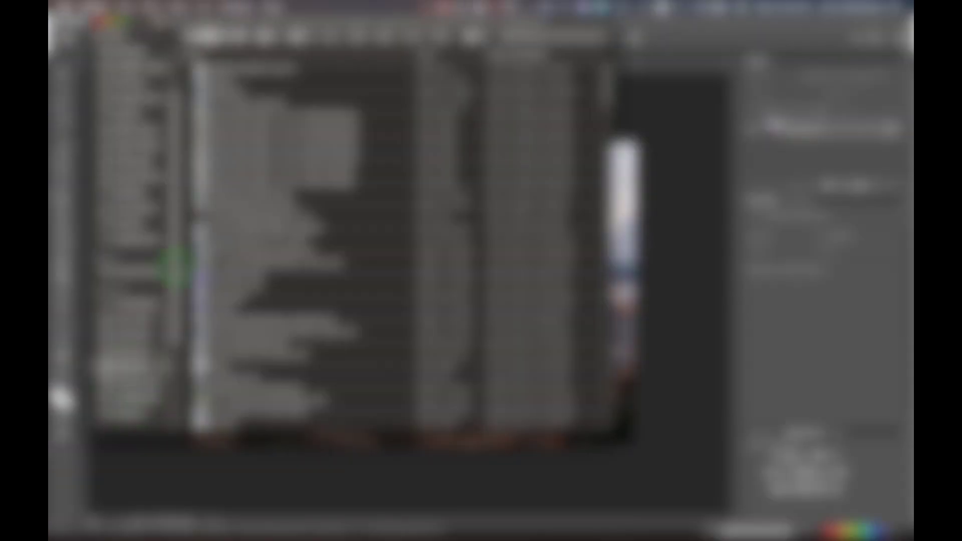
click(161, 301)
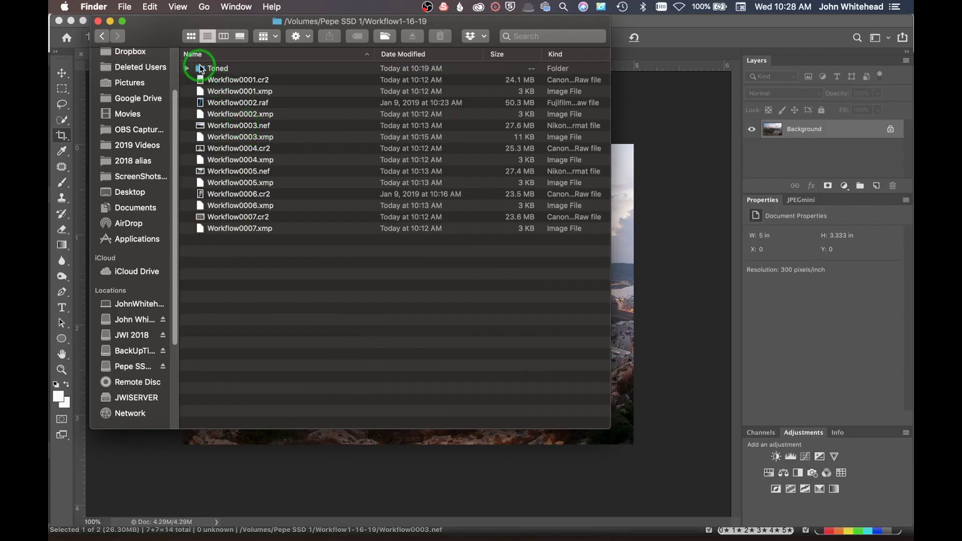
double_click(200, 69)
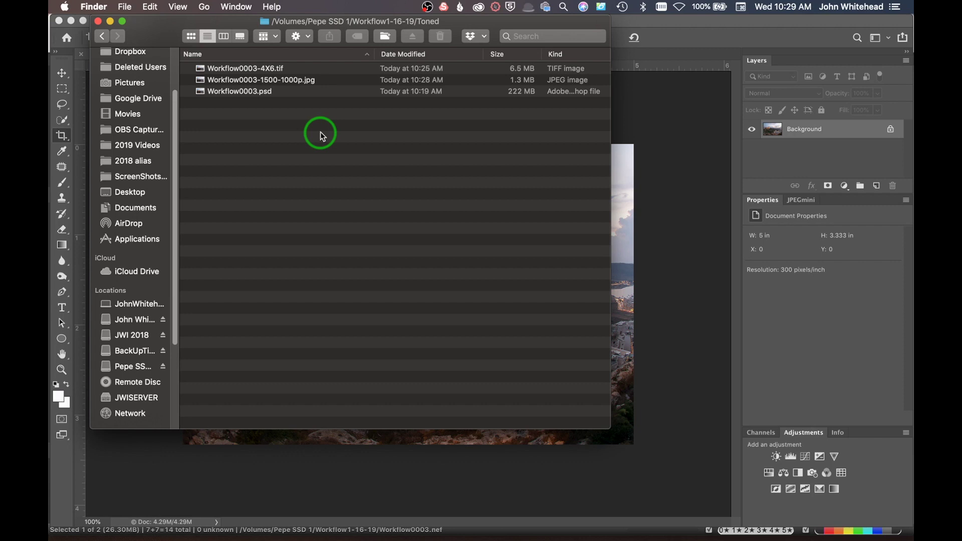
click(98, 21)
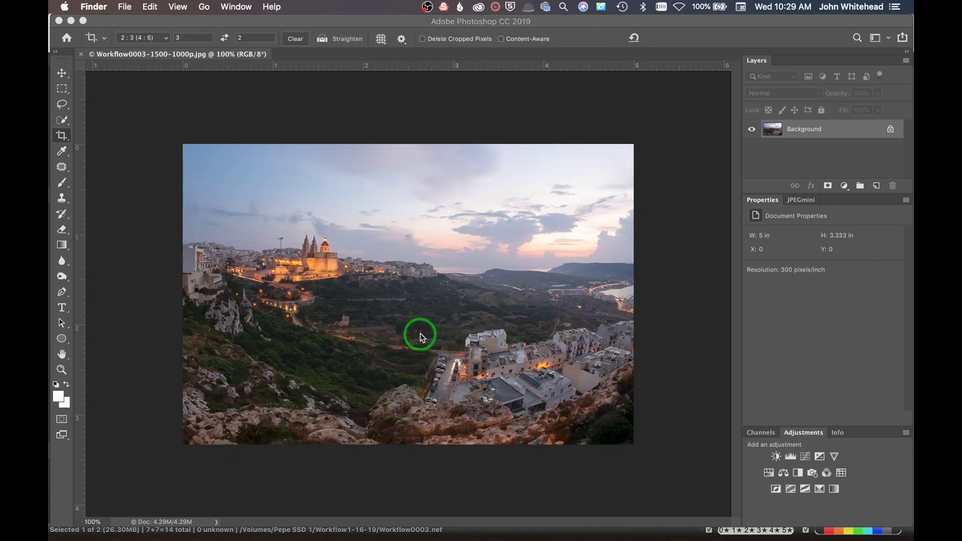
Return to Photoshop, review the JPEG's basic file info, including its description, and close it without changes
key(alt+shift+super+i)
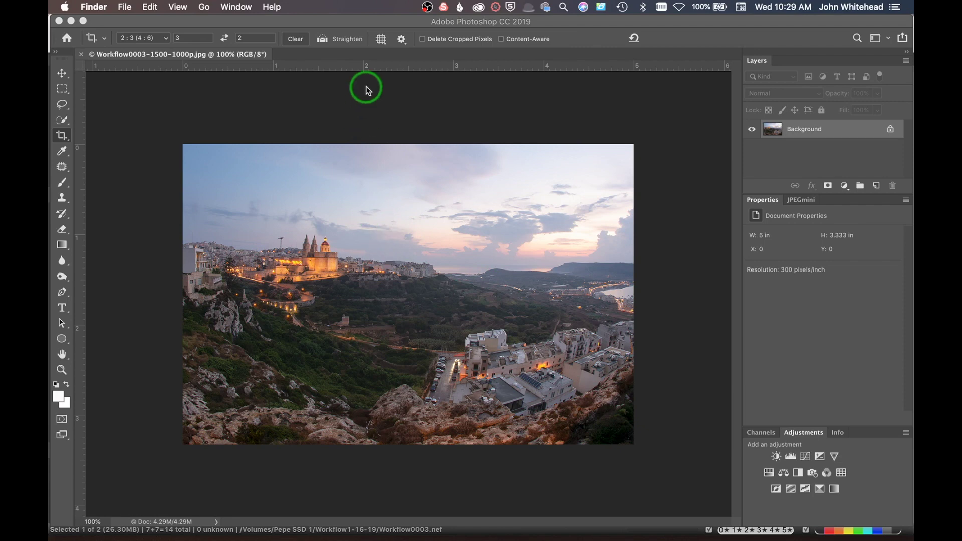
click(386, 24)
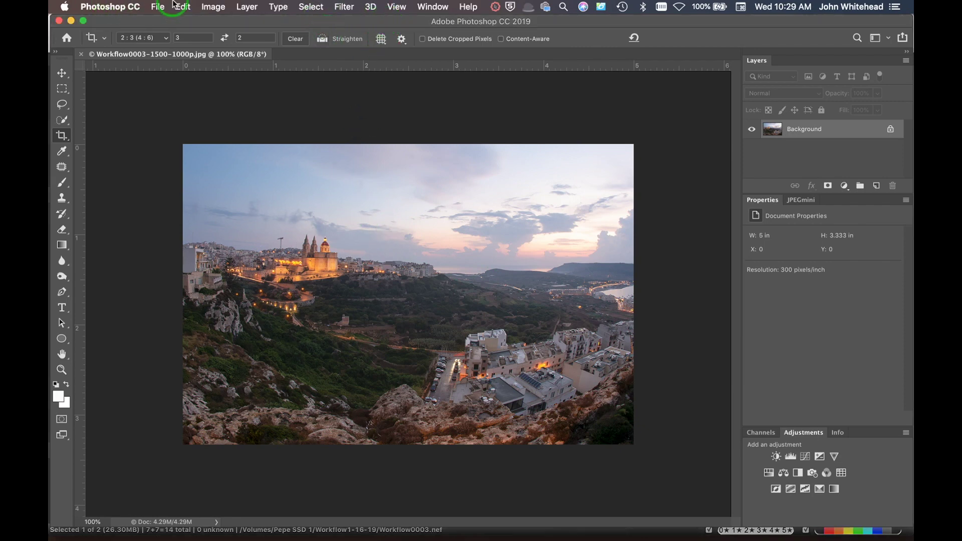
click(148, 7)
click(215, 308)
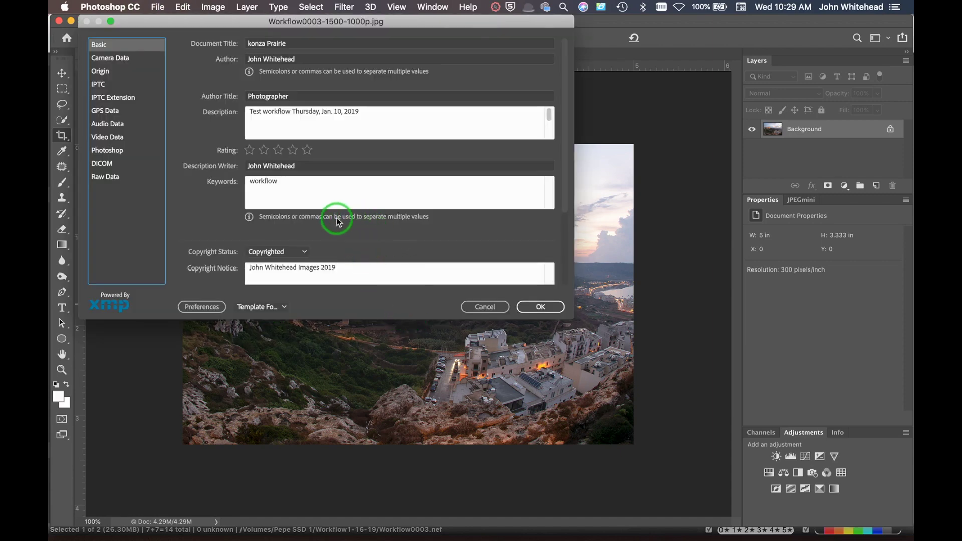
click(323, 110)
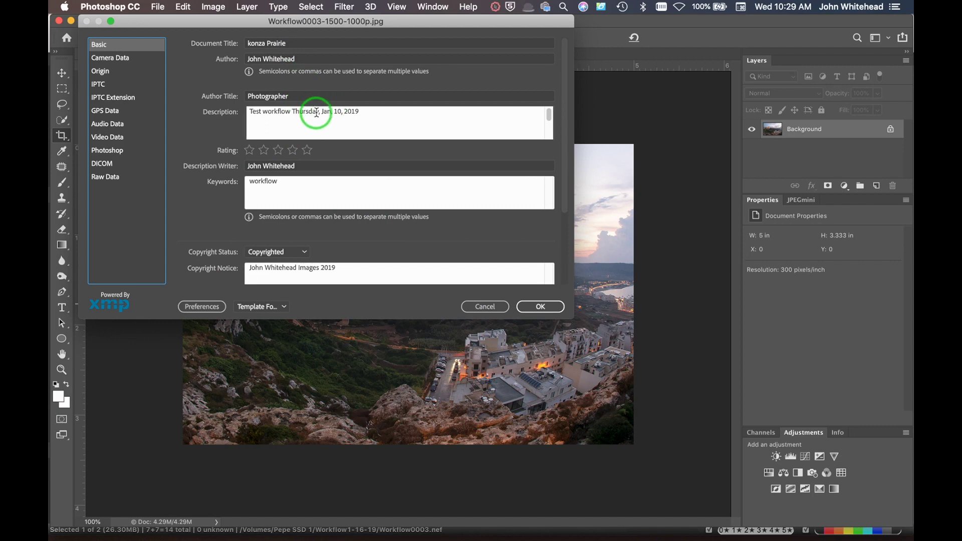
click(498, 309)
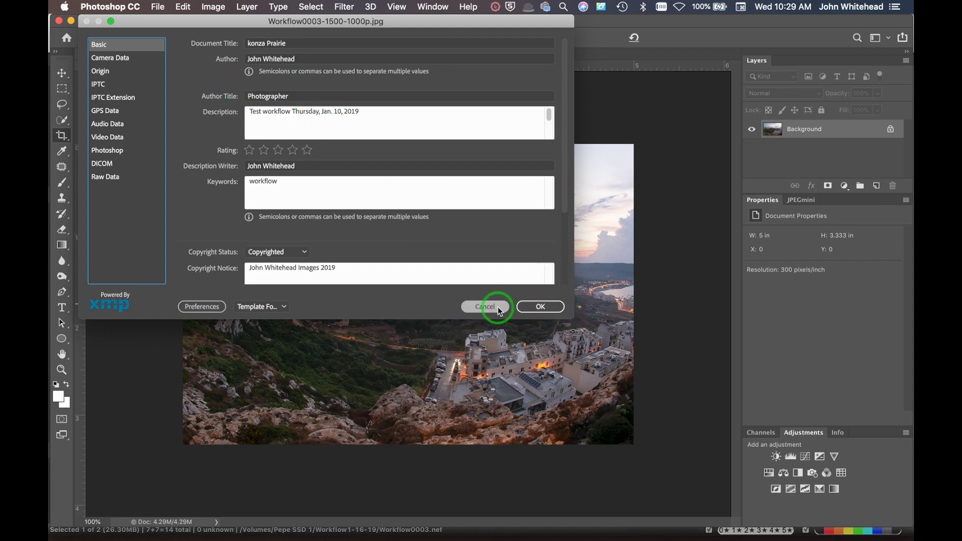